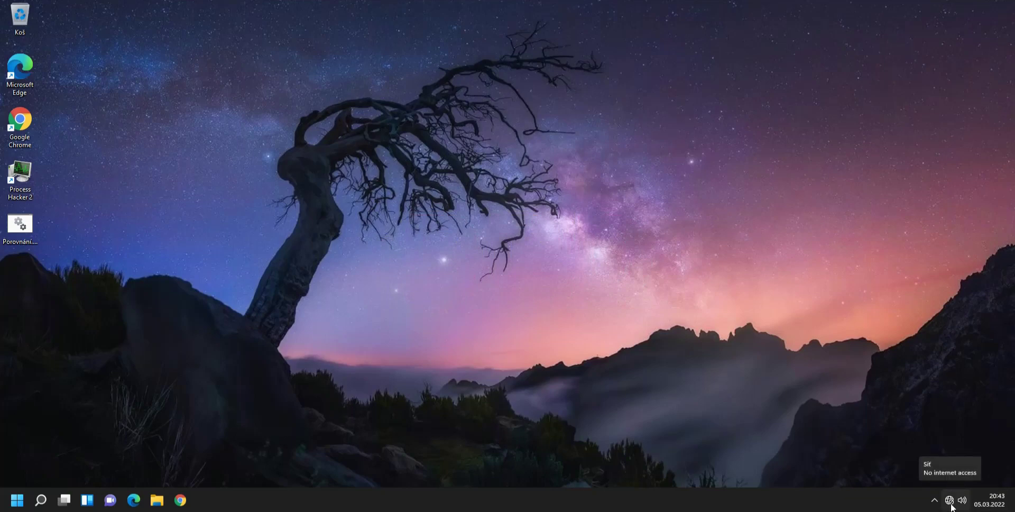
Open File Explorer and navigate to This PC > Local Disk (C:) > Windows.
left_click_drag(164, 380, 238, 317)
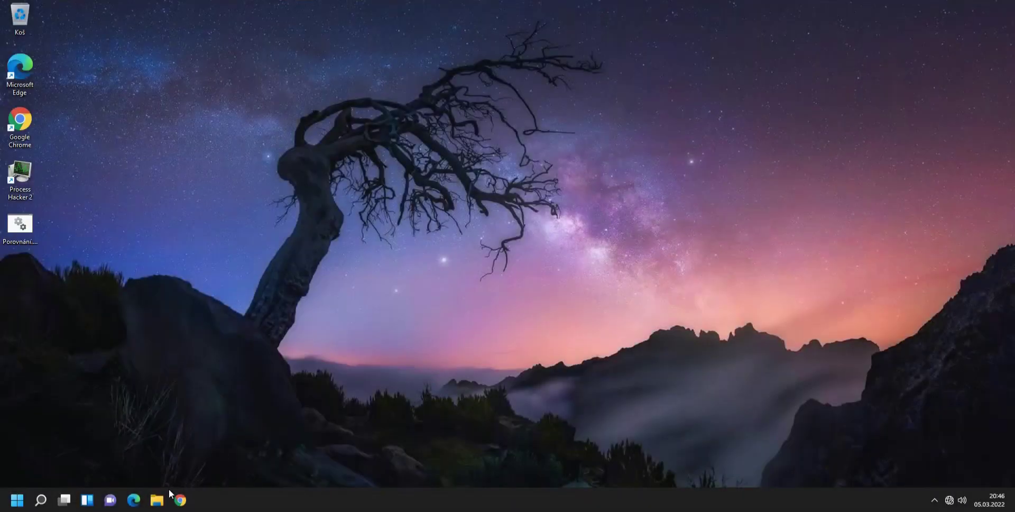
left_click(162, 498)
left_click(254, 258)
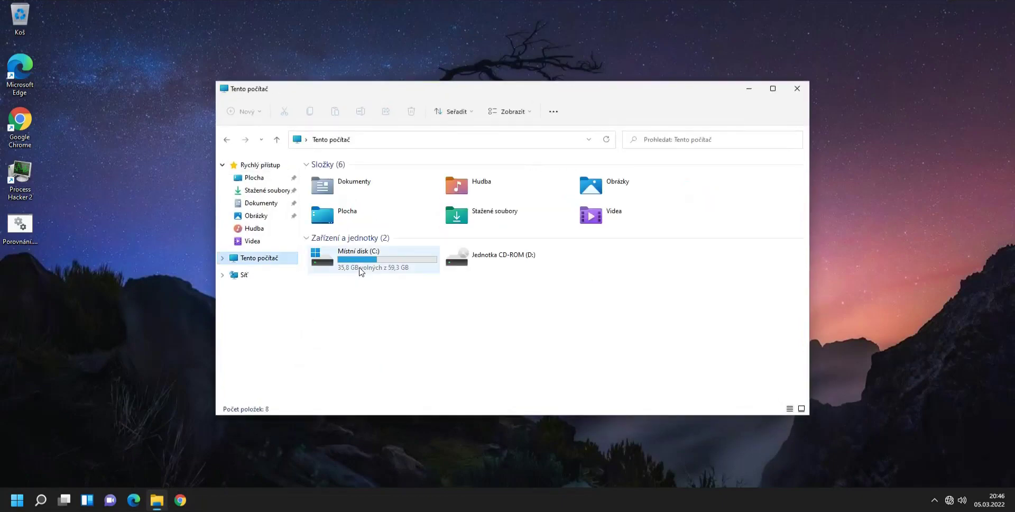
double_click(359, 271)
double_click(340, 319)
Scroll the Windows folder and point out the SysWOW64 and System32 folders.
scroll(404, 296, "down", 12)
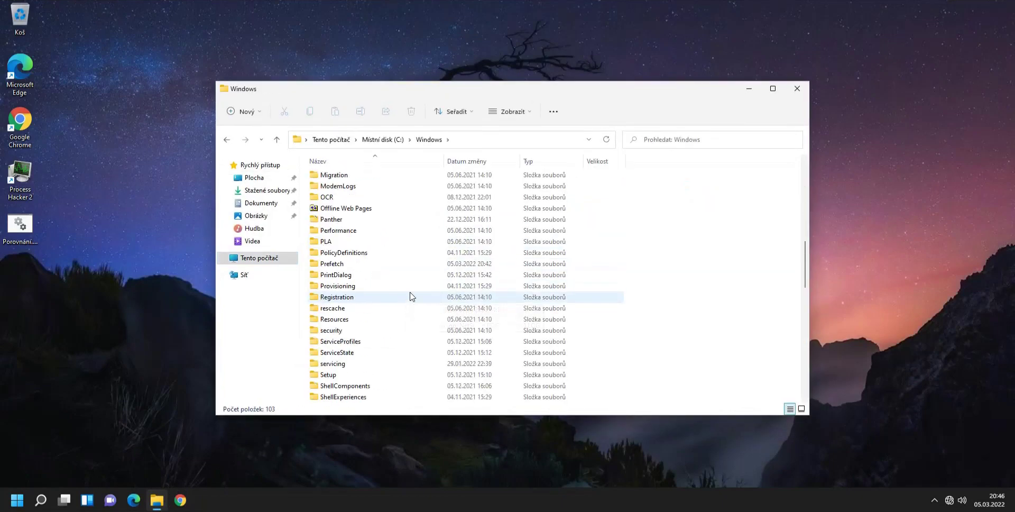
scroll(411, 296, "down", 7)
left_click(356, 296)
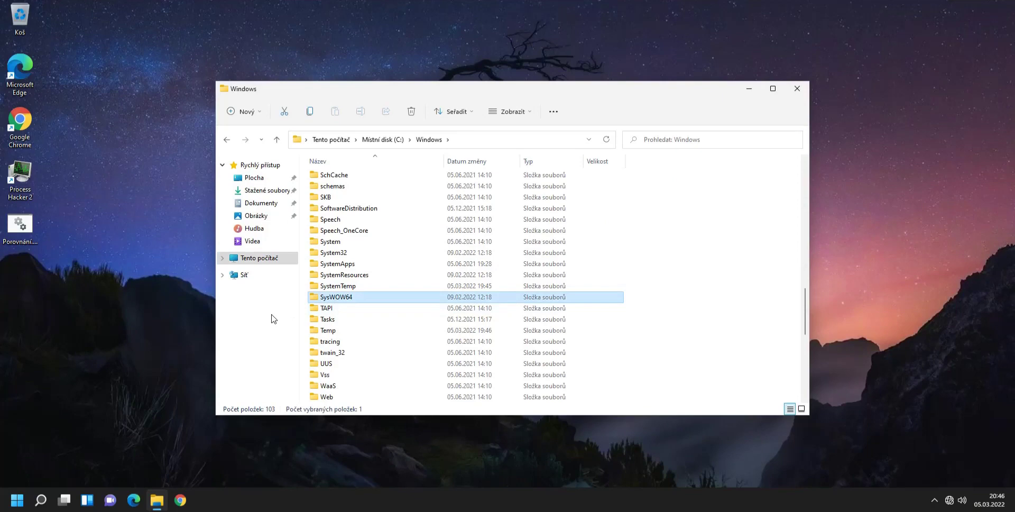
left_click(334, 254)
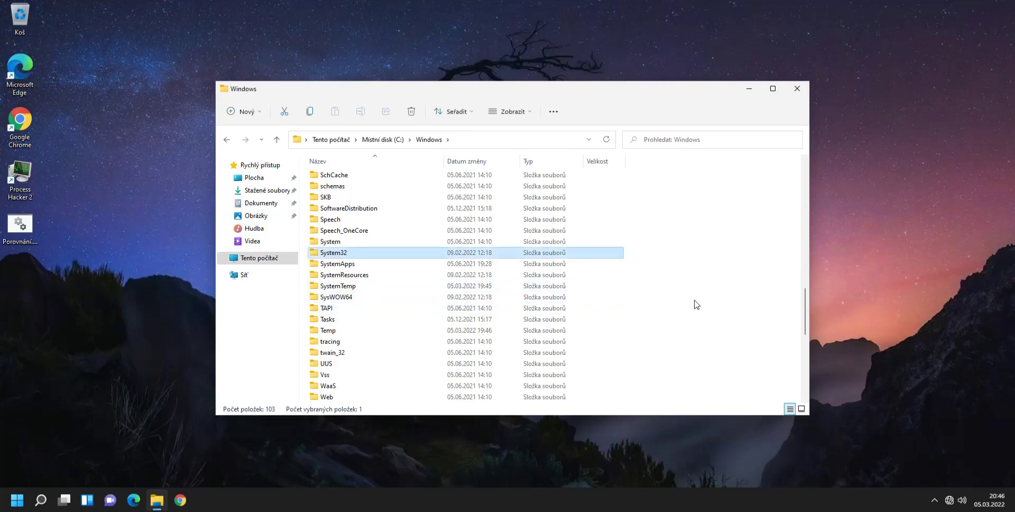
left_click(402, 298)
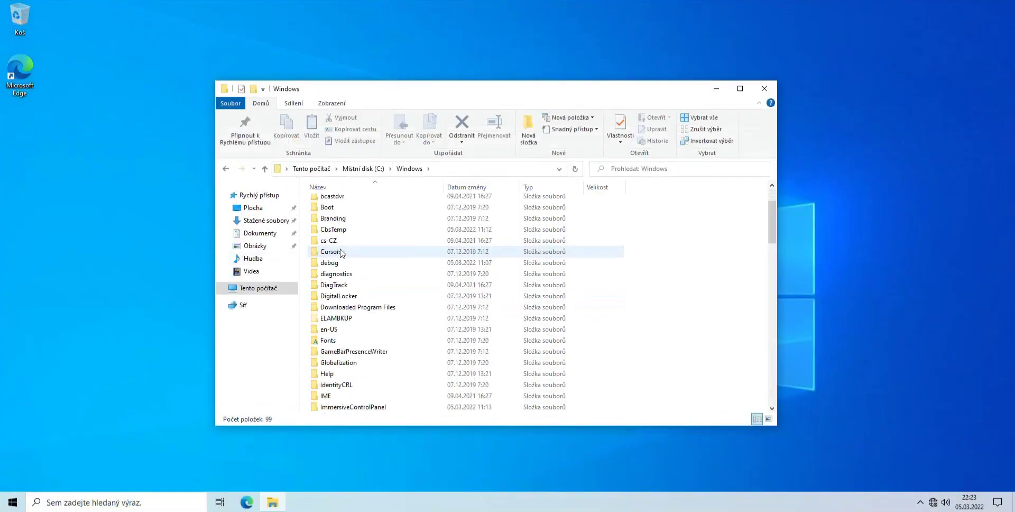
scroll(344, 251, "down", 12)
scroll(346, 251, "down", 10)
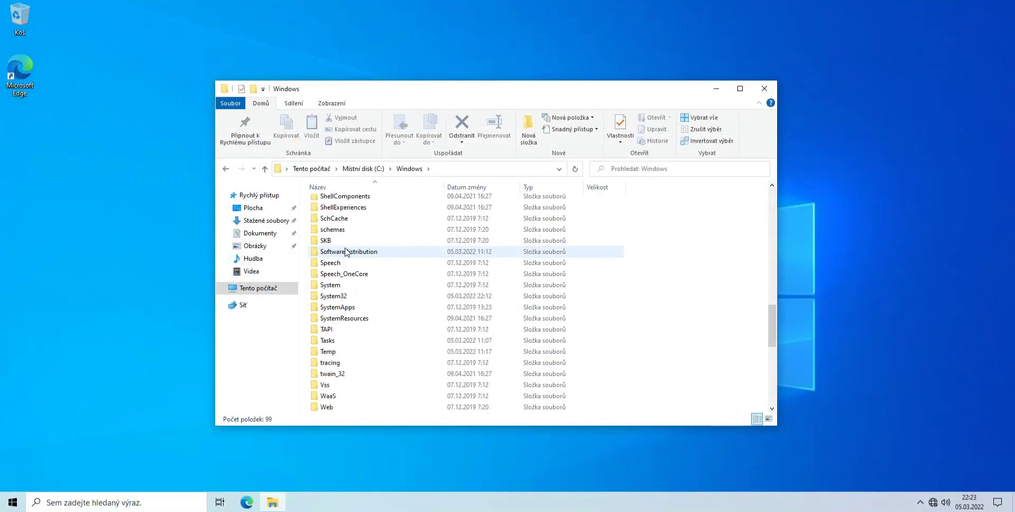
left_click(354, 286)
left_click(346, 296)
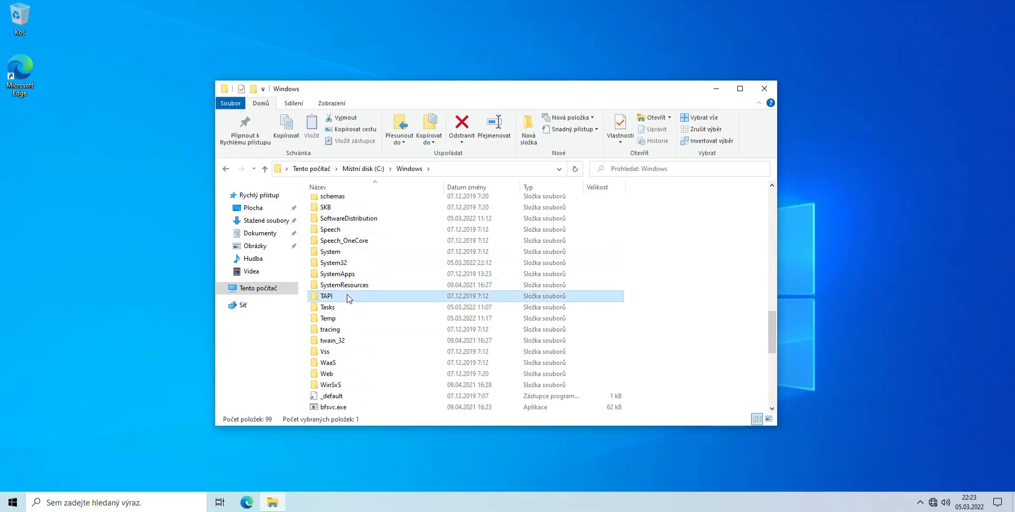
left_click(351, 286)
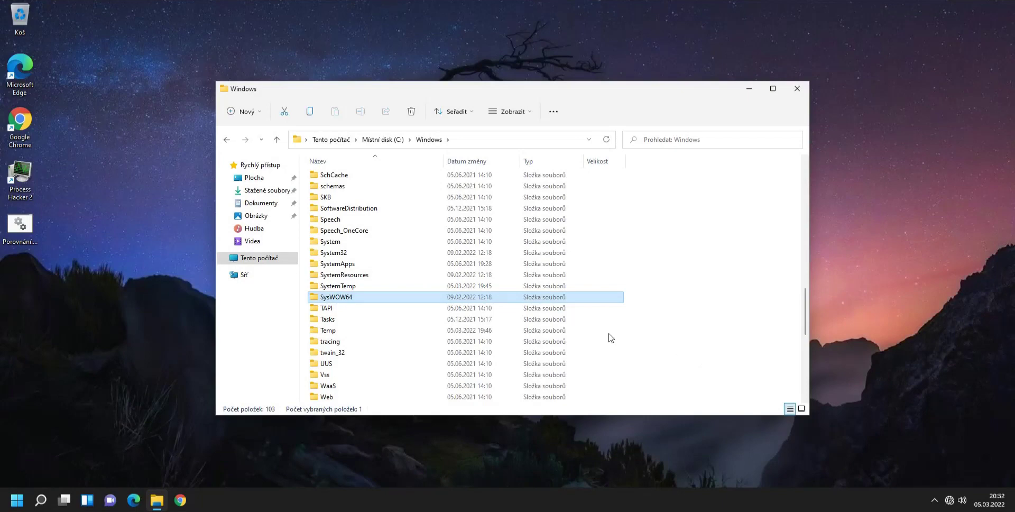
left_click(341, 253)
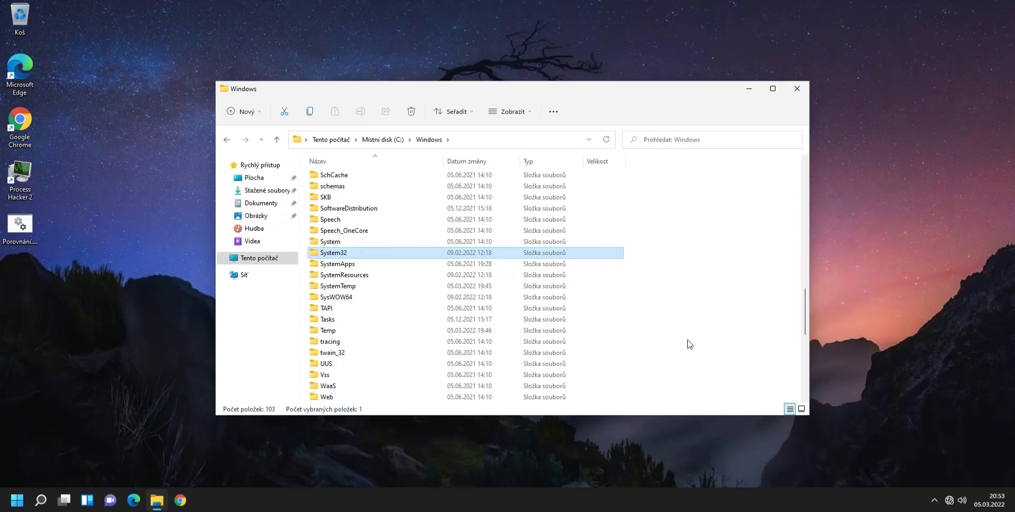
left_click(397, 297)
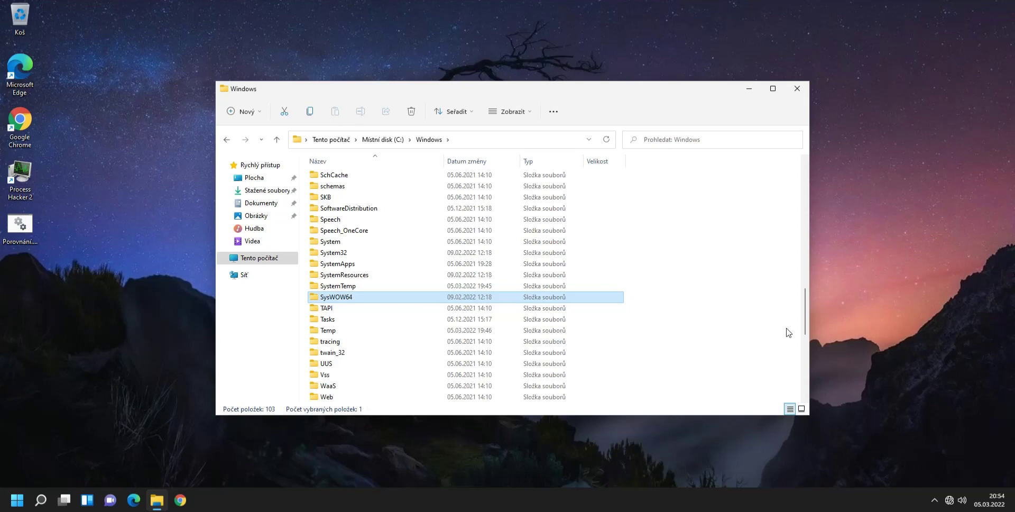
Open the SysWOW64 folder and scroll down its file list.
key("Return")
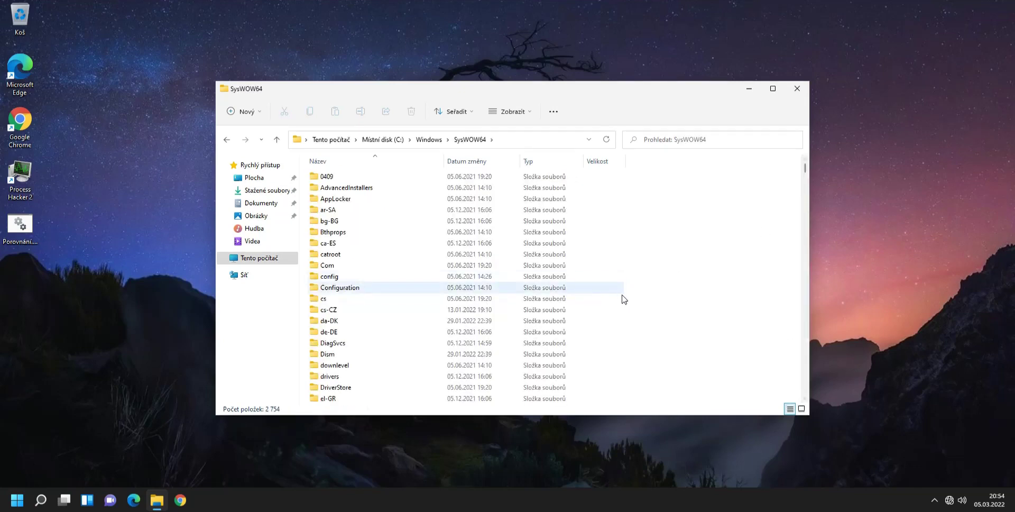
scroll(624, 297, "down", 7)
scroll(624, 297, "down", 20)
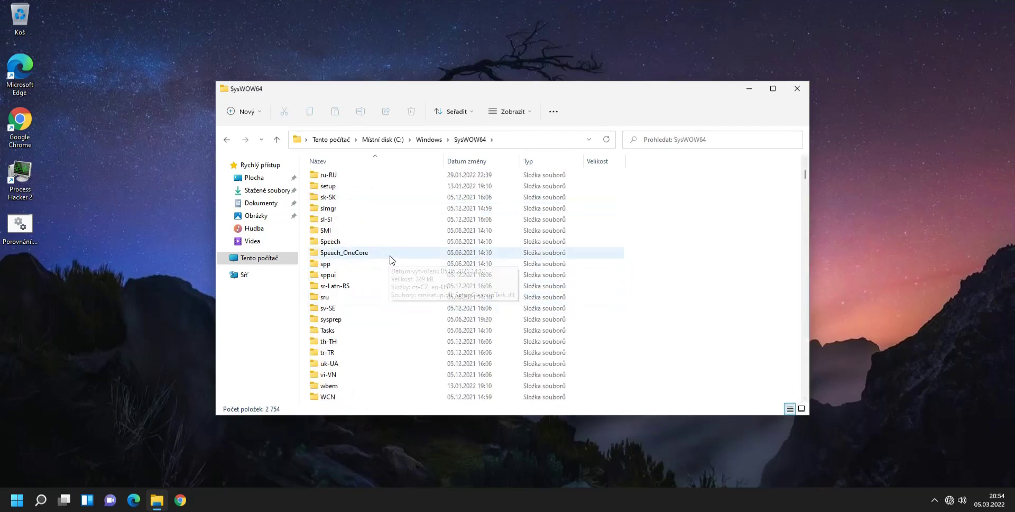
Find the 32-bit cmd.exe further down SysWOW64 and launch it.
left_click(804, 190)
left_click(805, 192)
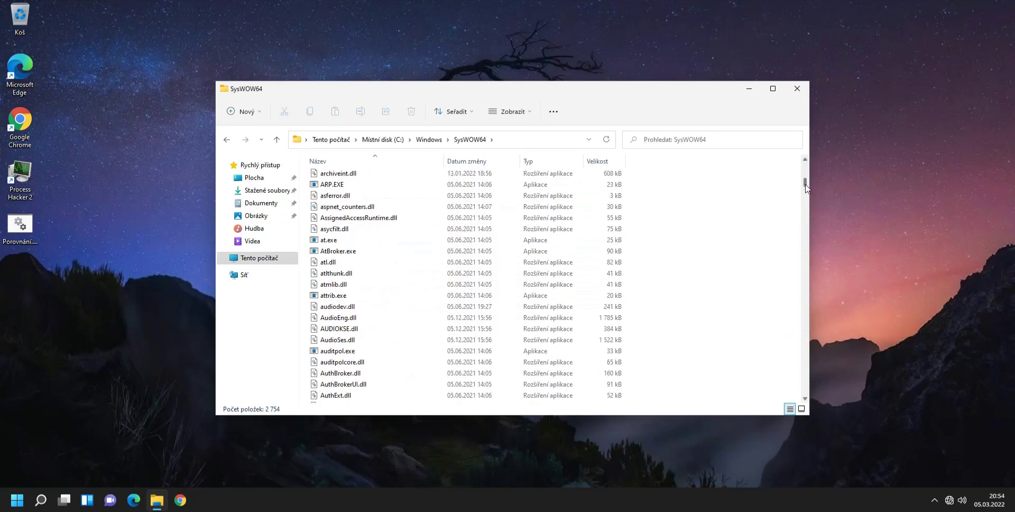
left_click(806, 194)
left_click(806, 194)
left_click(806, 194)
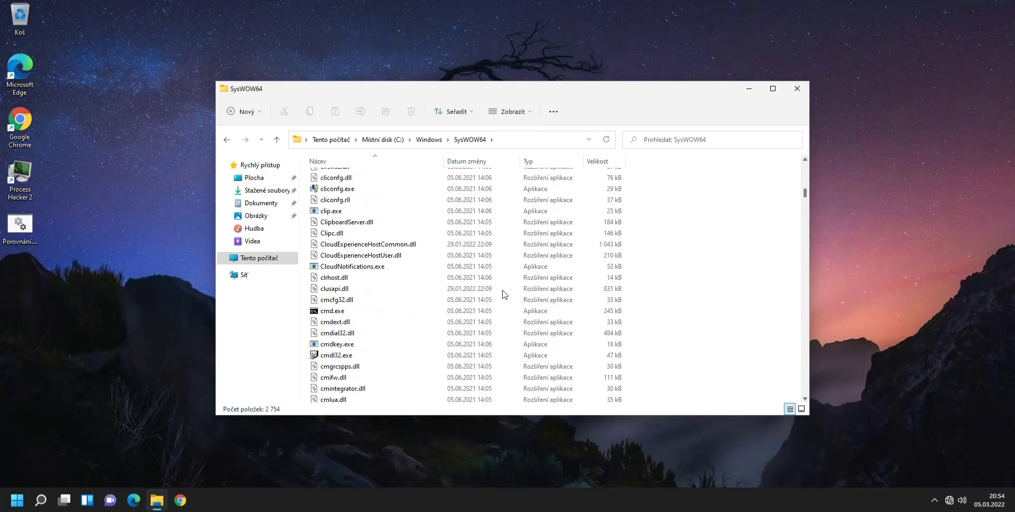
left_click(357, 310)
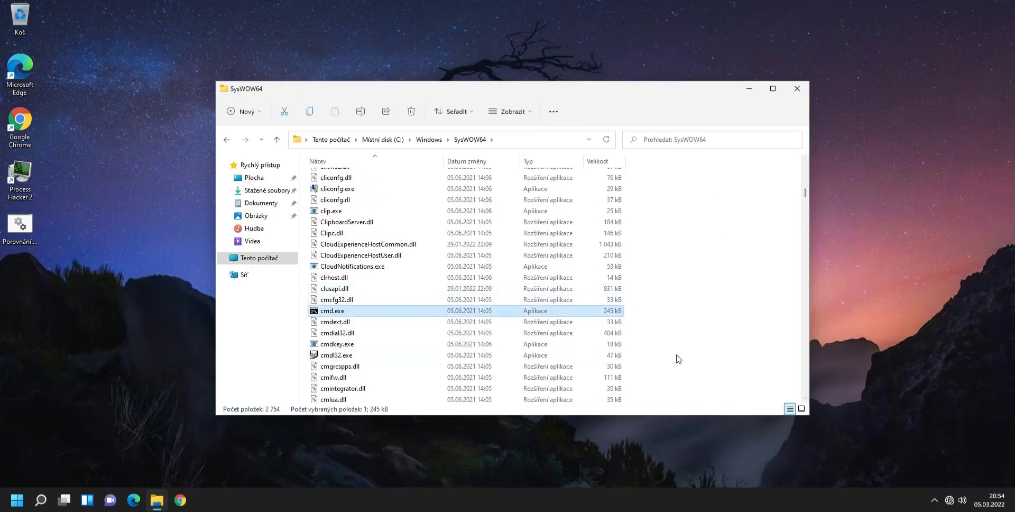
key("Return")
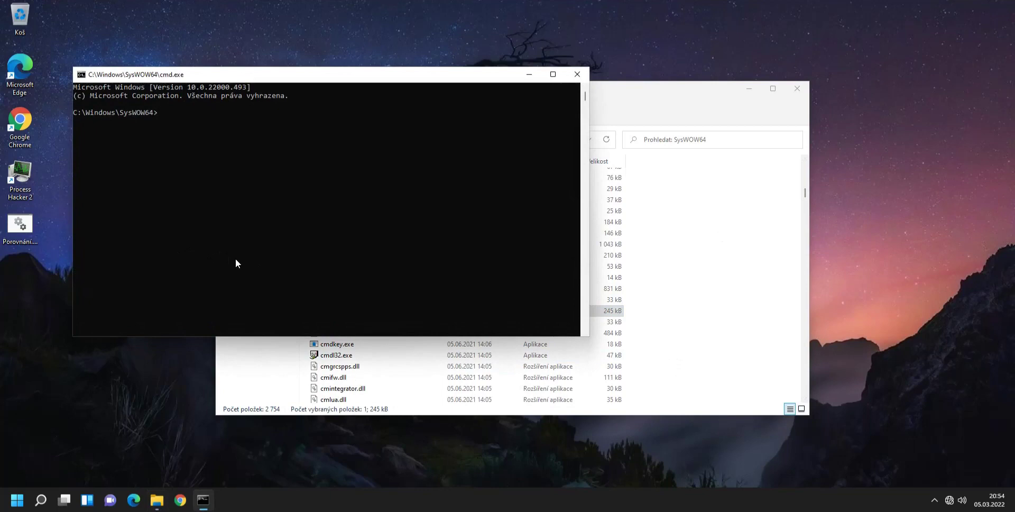
Start Command Prompt as administrator from Windows search, approving the UAC prompt.
key("super")
type("cmd")
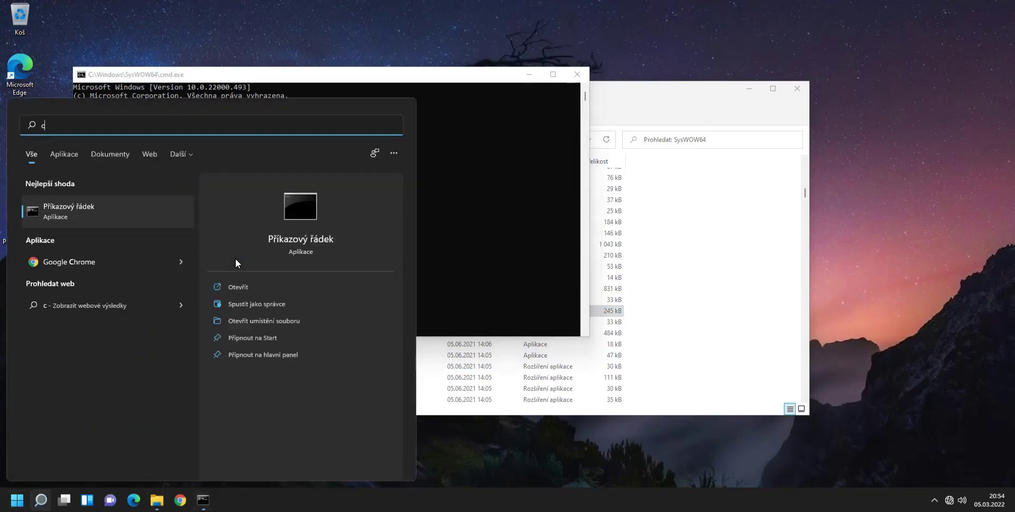
left_click(265, 306)
left_click(421, 330)
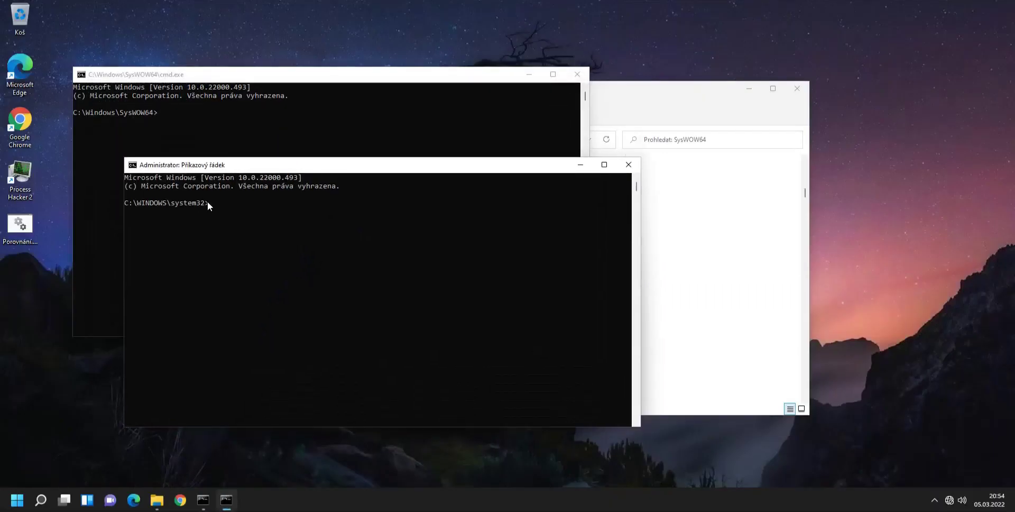
Copy the C:\WINDOWS\system32 prompt path and bring the SysWOW64 console to the front.
left_click_drag(208, 202, 124, 203)
right_click(202, 201)
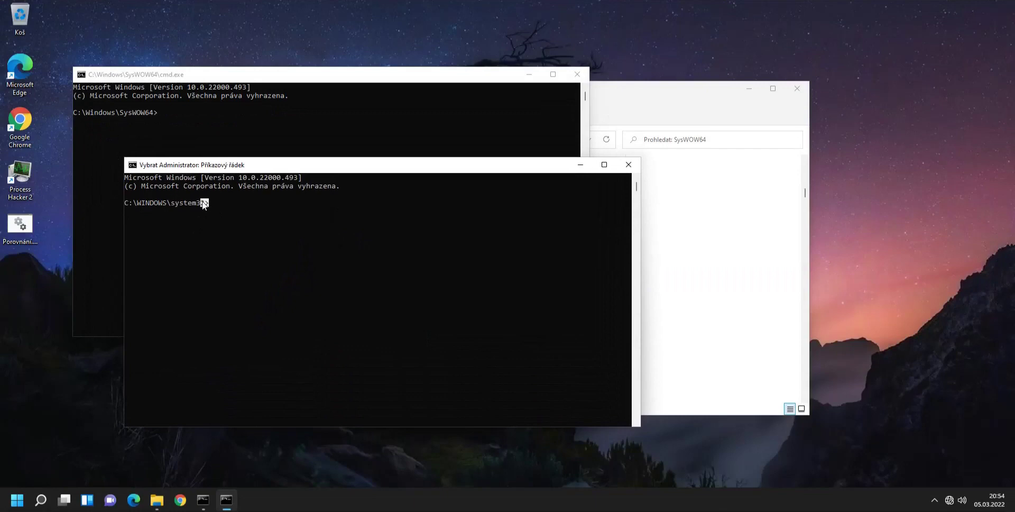
left_click(154, 118)
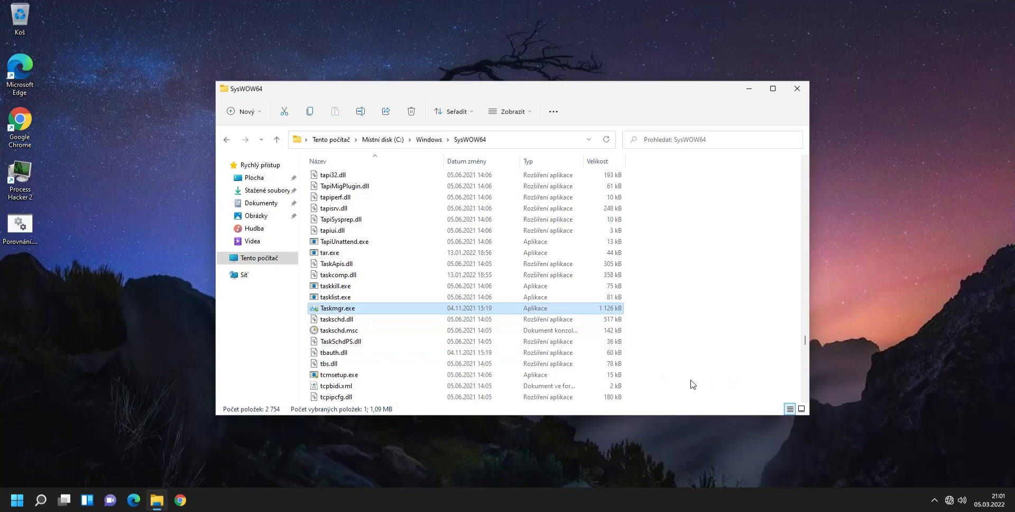
Open Task Manager in full details view, sort processes by disk usage, then close it.
key("Return")
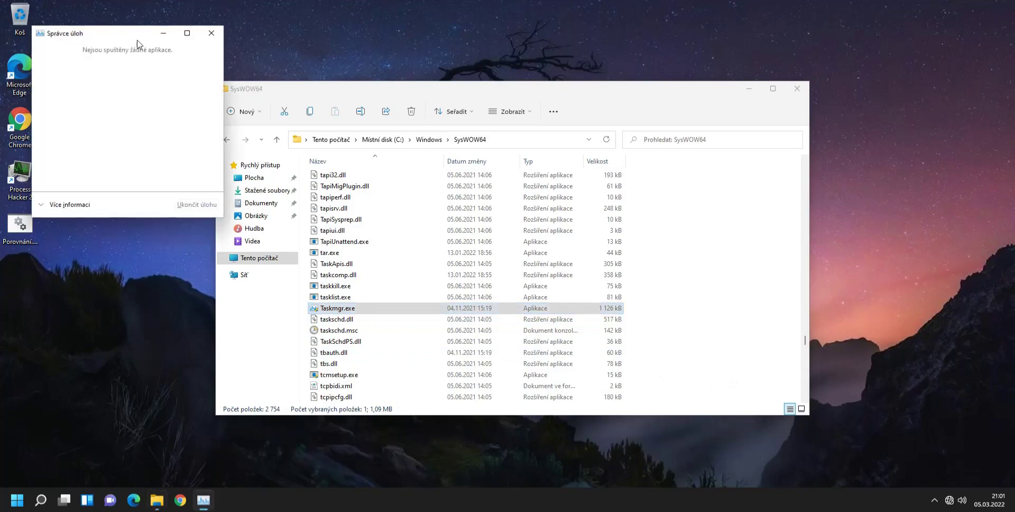
left_click(58, 205)
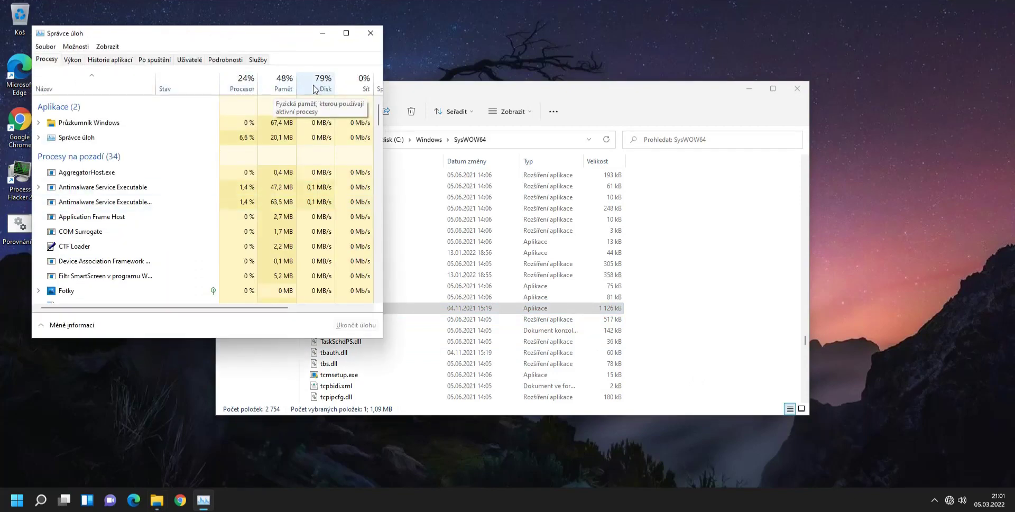
left_click(317, 89)
left_click(319, 90)
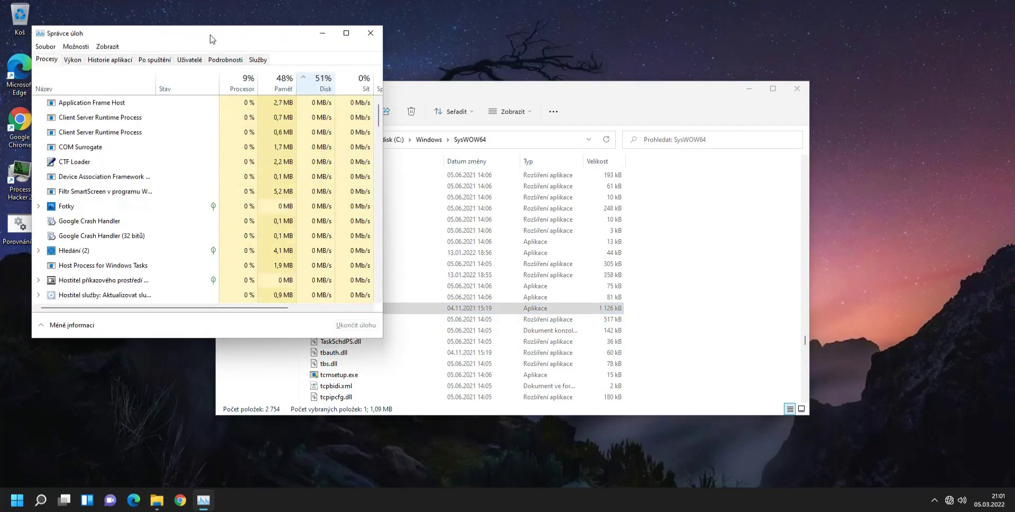
left_click_drag(210, 39, 791, 88)
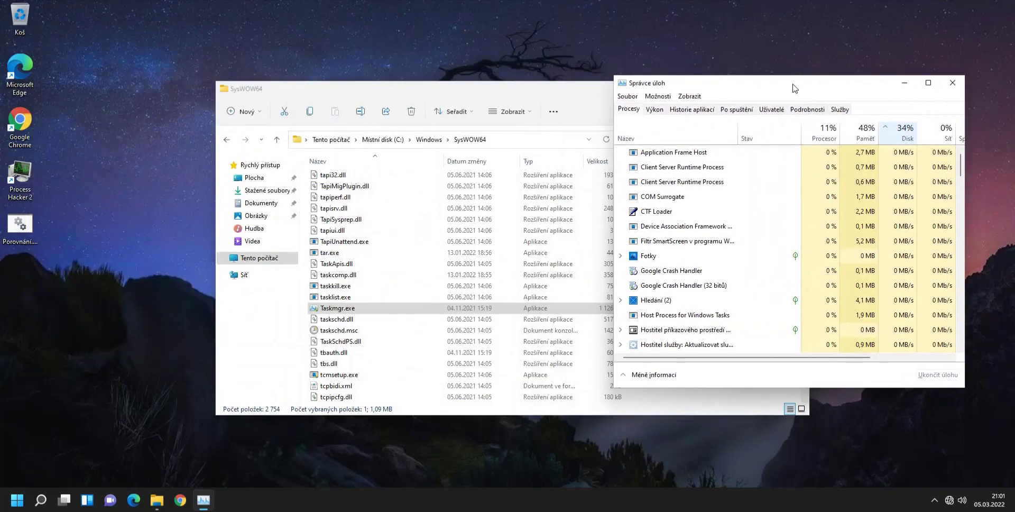
left_click(953, 83)
key("ctrl+shift+Escape")
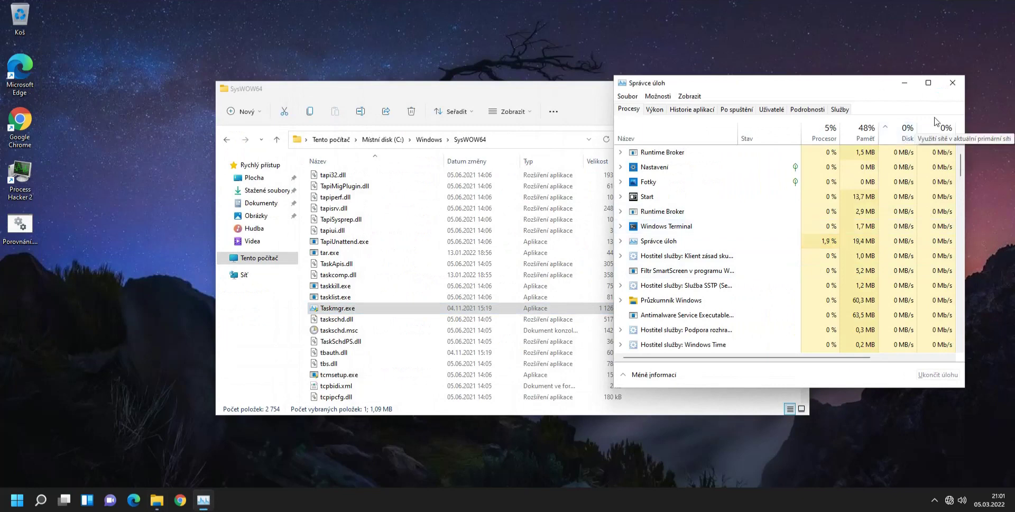
left_click(953, 83)
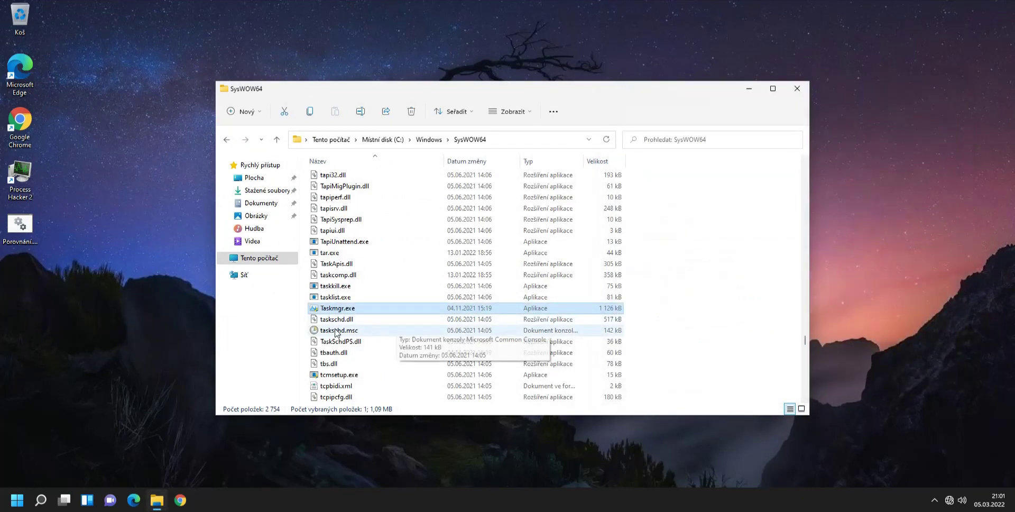
Launch SysWOW64's 32-bit Taskmgr.exe and end the 'Správce úloh (32 bitů)' task.
double_click(336, 308)
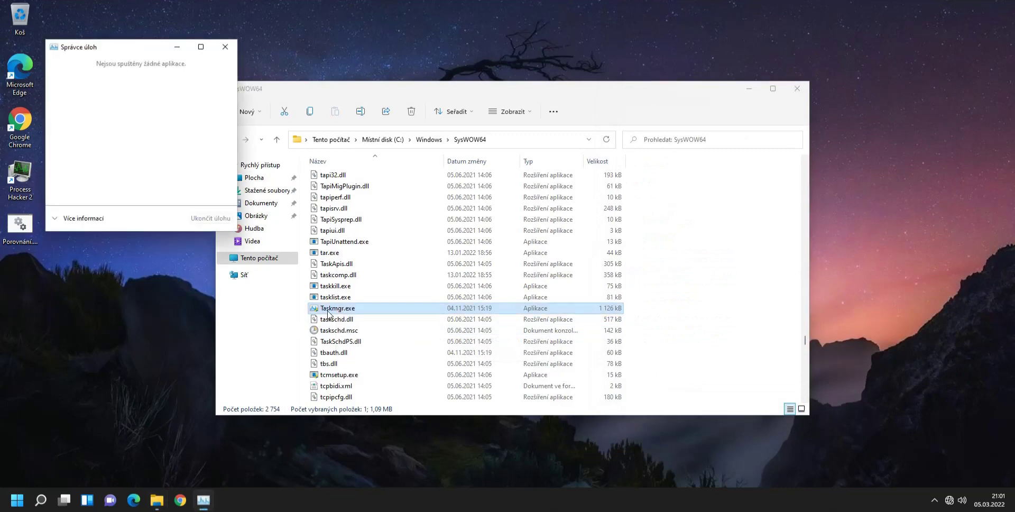
left_click(79, 218)
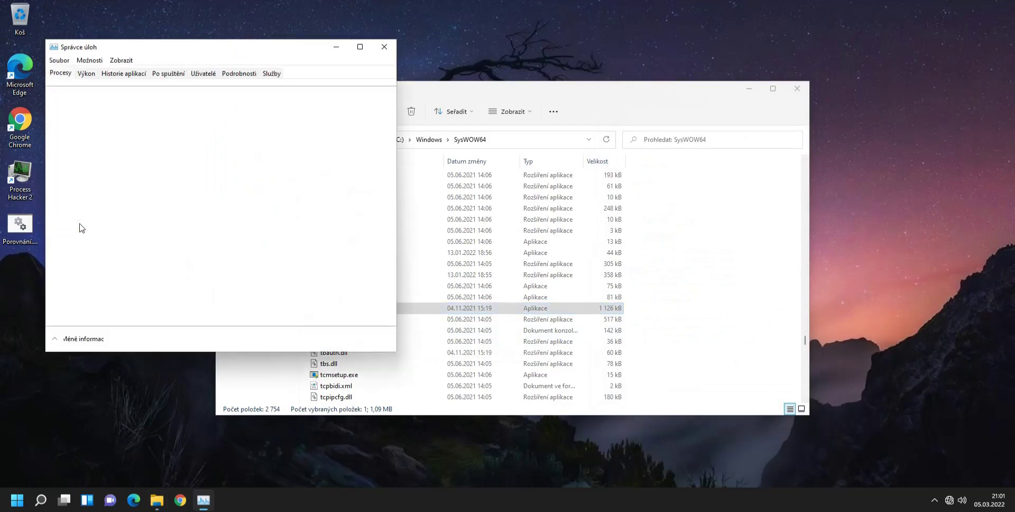
left_click(113, 153)
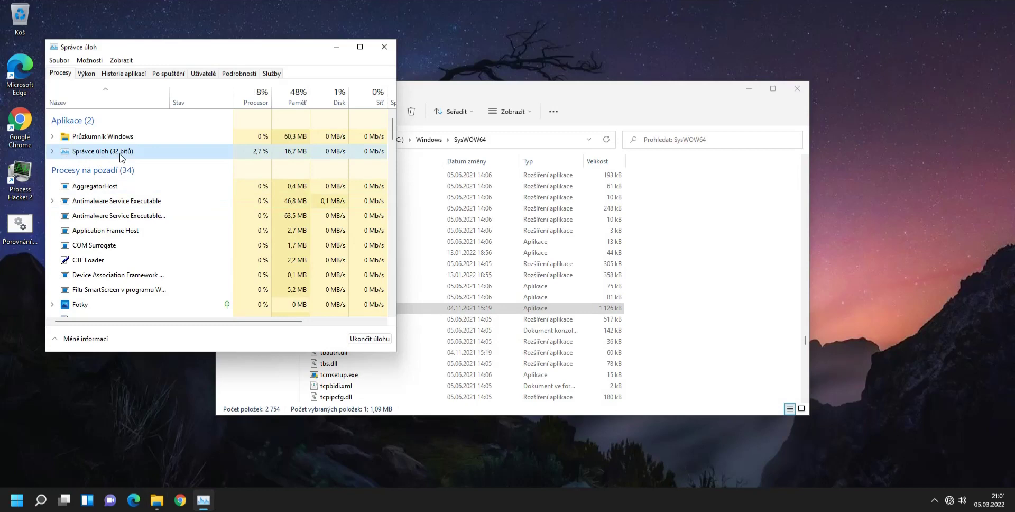
left_click(380, 47)
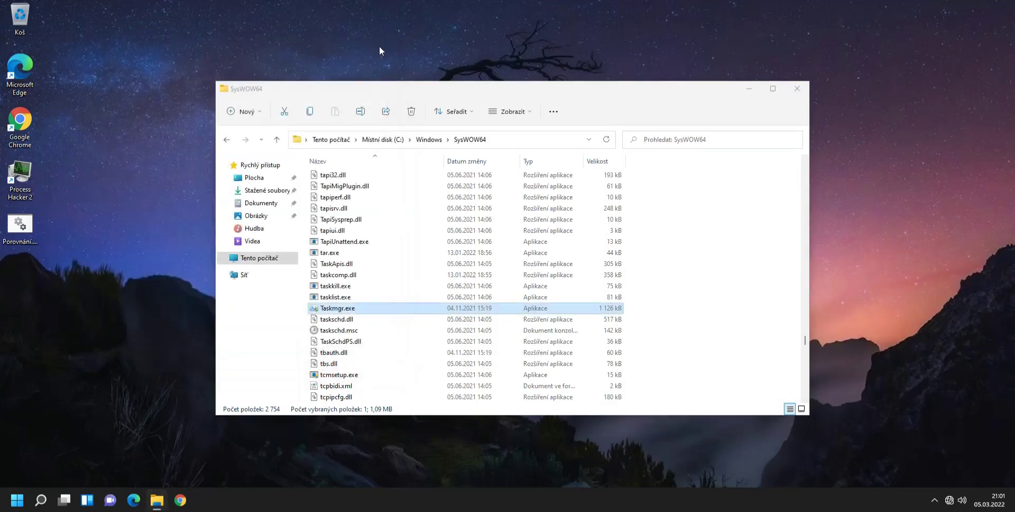
Reopen SysWOW64 to check its 2,754 items, then go back to C:\Windows.
key("ctrl+shift+Escape")
left_click(84, 234)
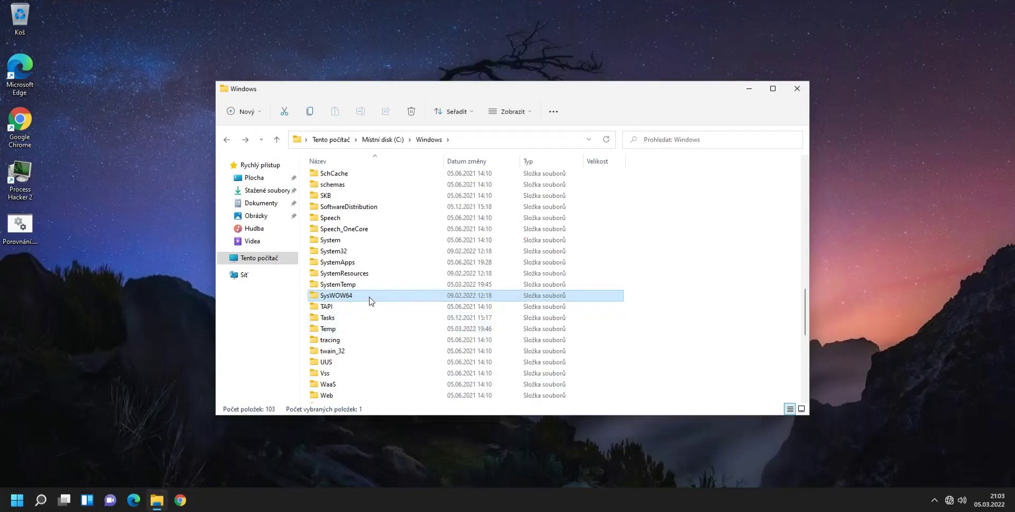
mouse_move(370, 300)
key("Return")
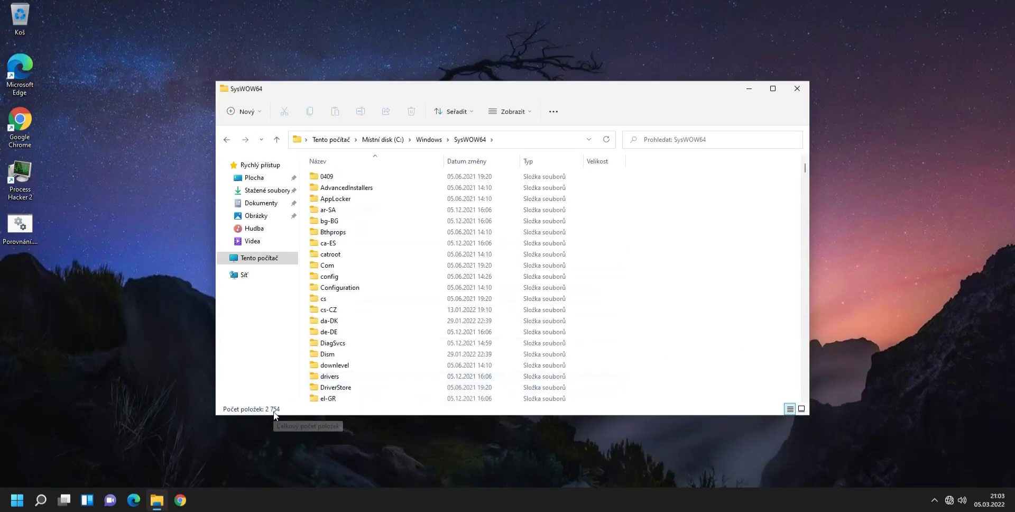
key("BackSpace")
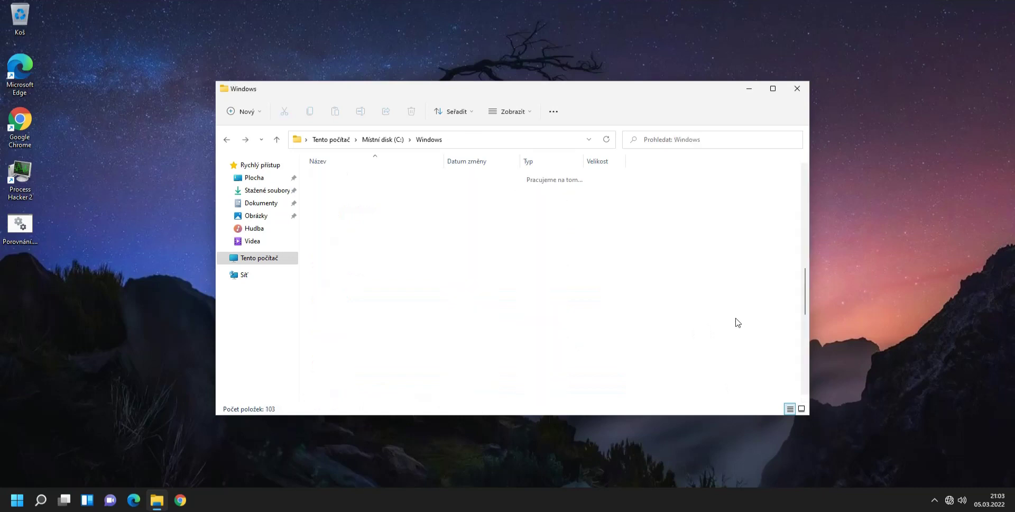
double_click(329, 357)
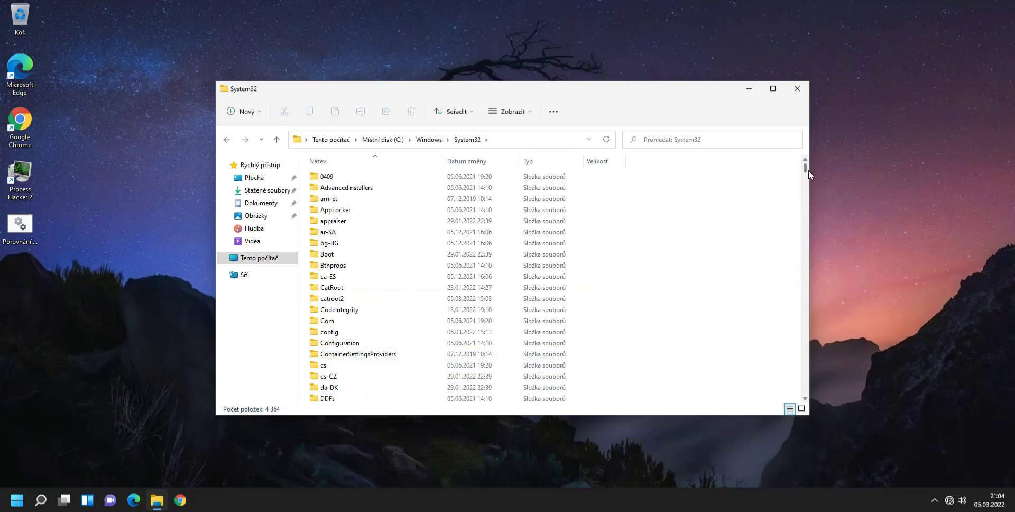
left_click_drag(805, 168, 704, 240)
key("BackSpace")
left_click_drag(91, 332, 20, 230)
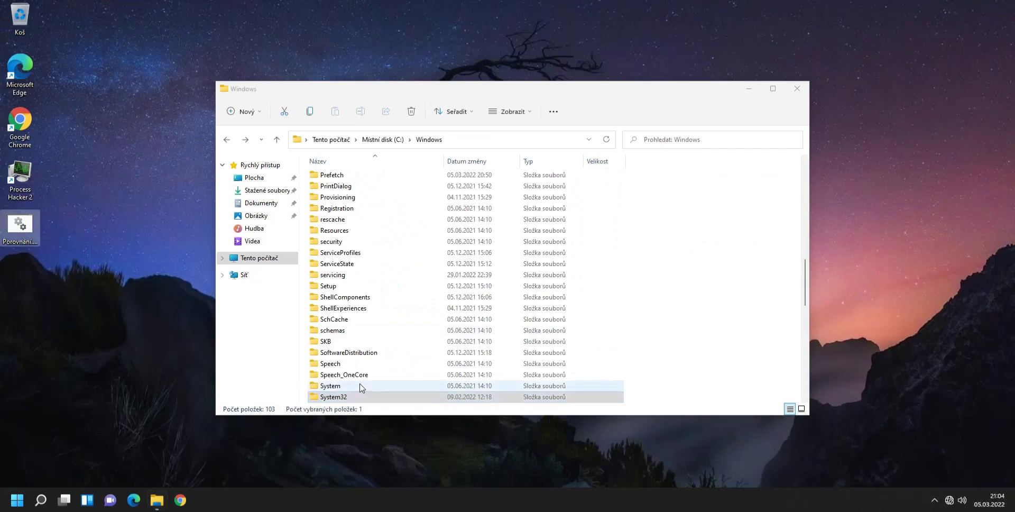
scroll(358, 388, "down", 3)
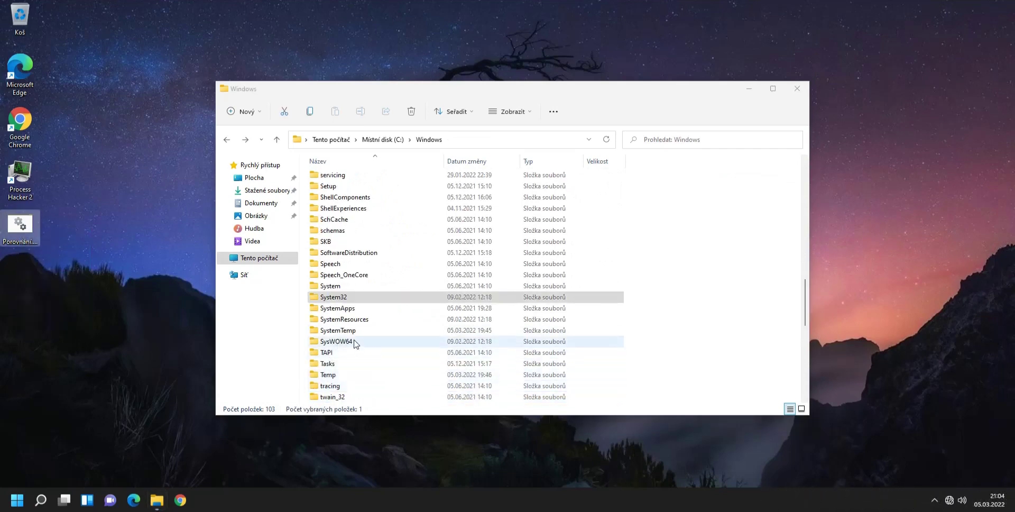
left_click(351, 299)
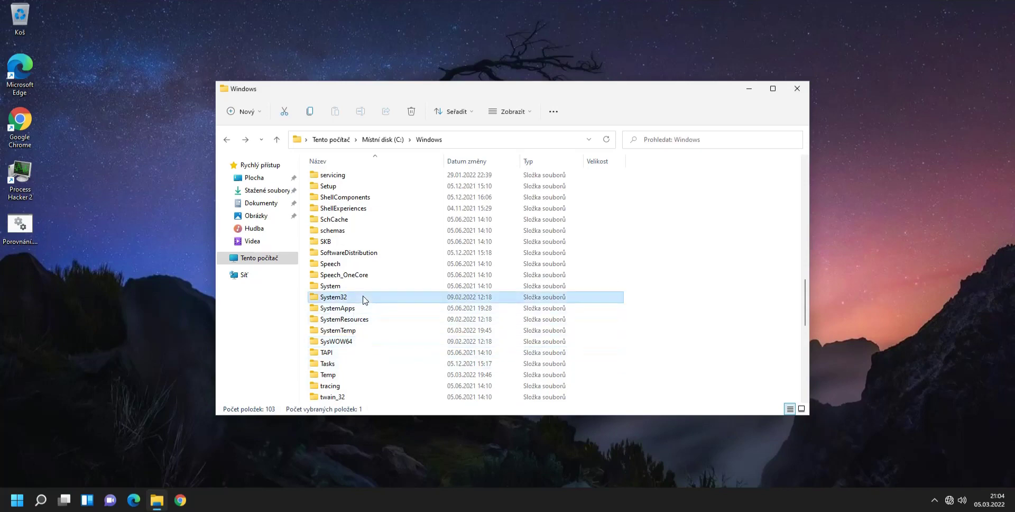
left_click(359, 342)
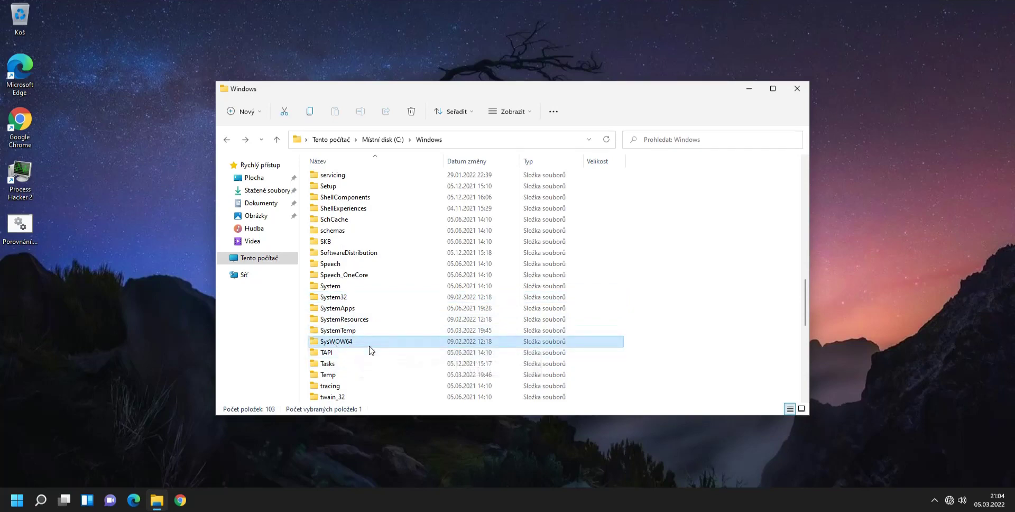
left_click(27, 226)
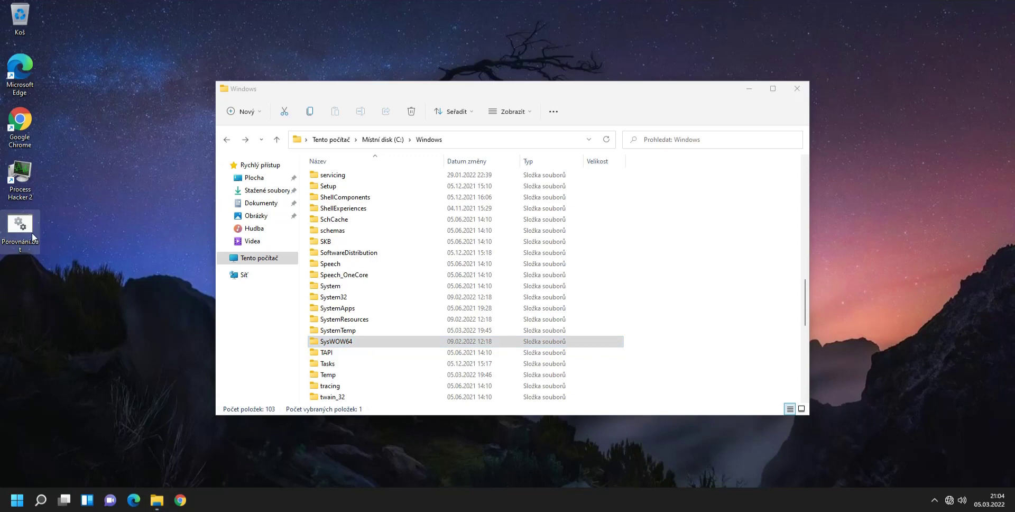
Run Porovnání.bat from the desktop and close its console once HOTOVO appears.
double_click(26, 225)
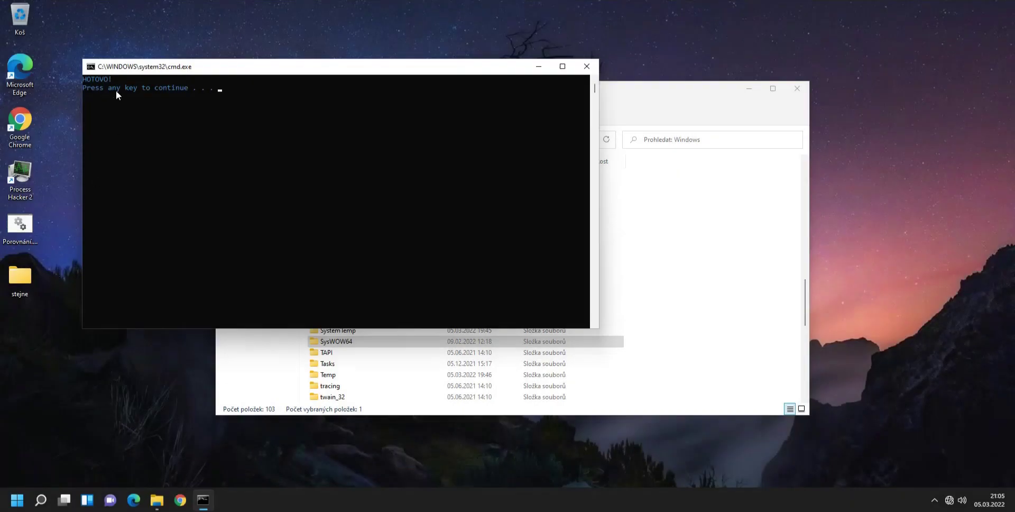
key("Return")
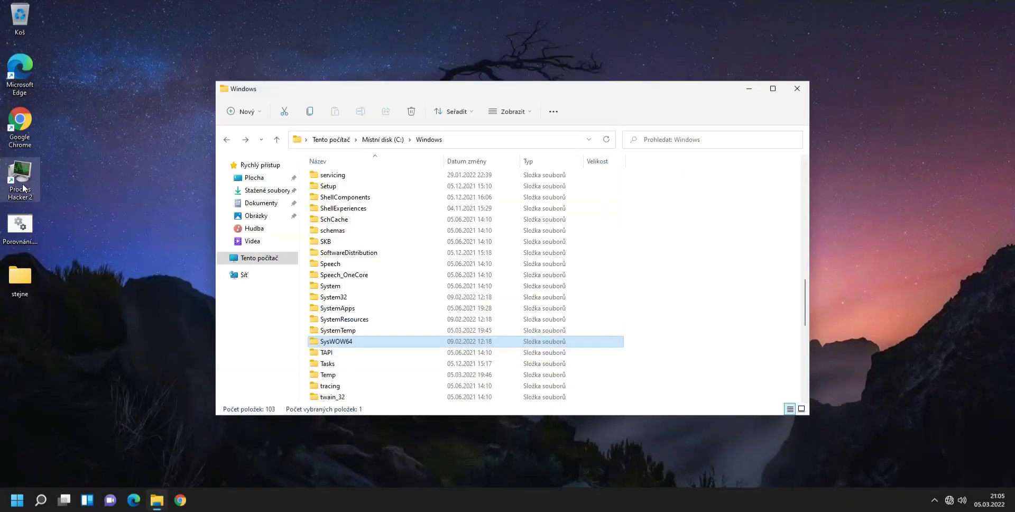
double_click(17, 277)
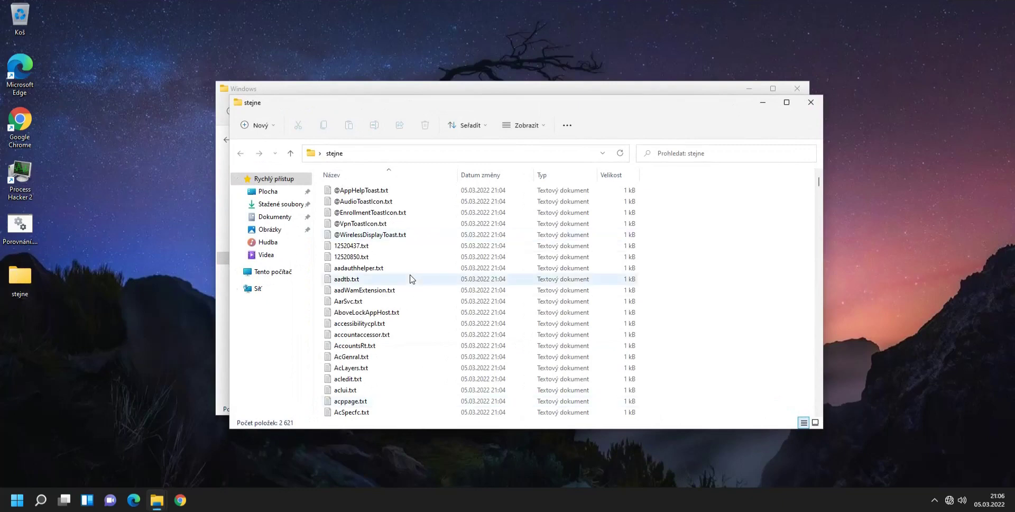
left_click(359, 88)
double_click(325, 296)
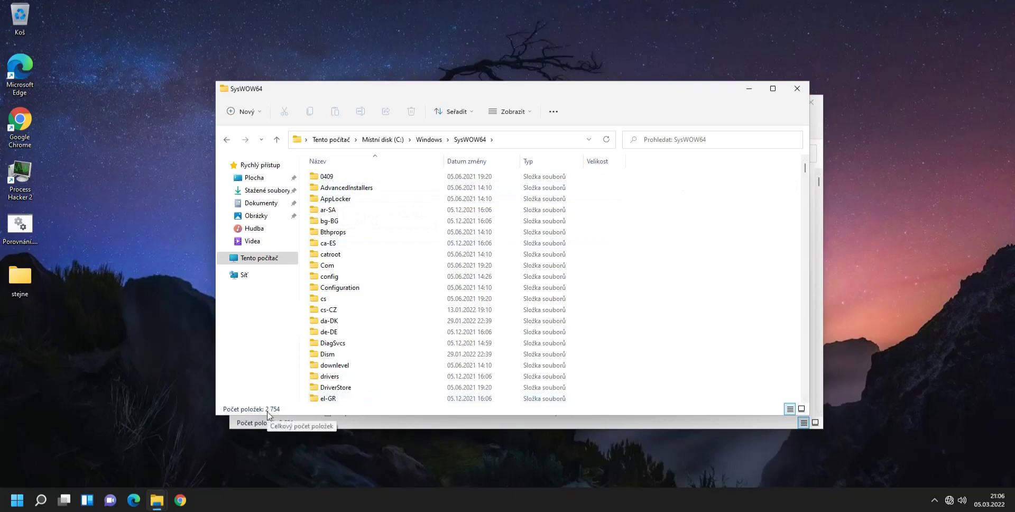
left_click(423, 177)
left_click_drag(805, 168, 806, 181)
scroll(502, 355, "down", 8)
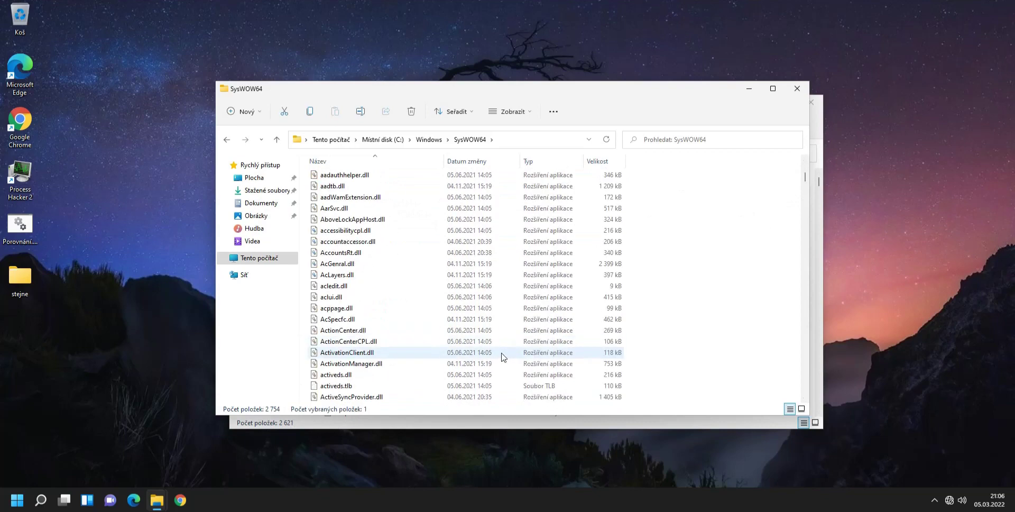
scroll(502, 358, "up", 4)
left_click(330, 217, "shift")
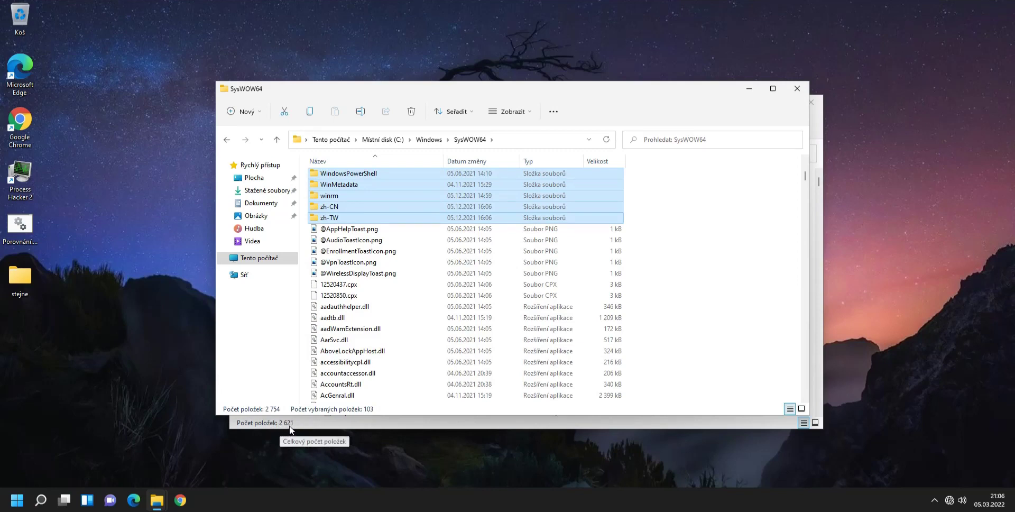
left_click(303, 423)
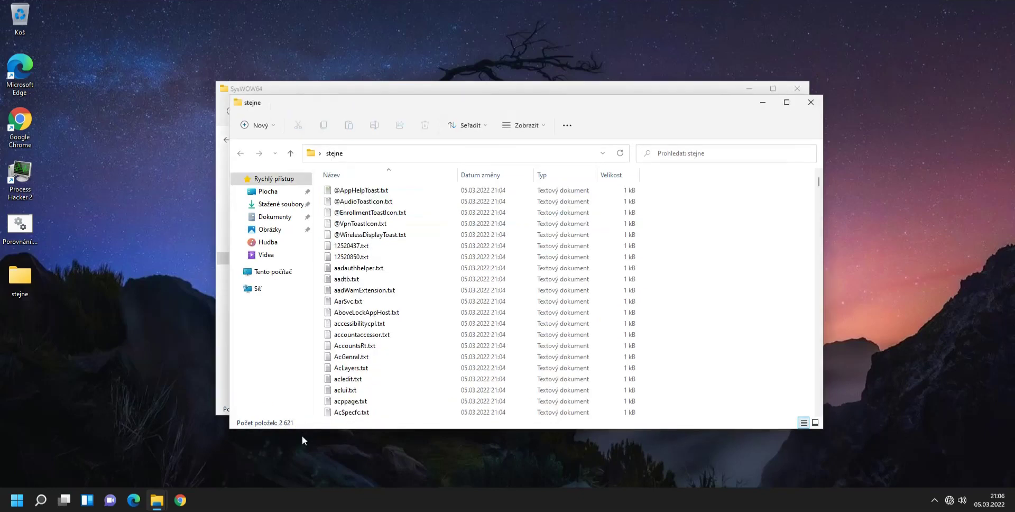
left_click(298, 89)
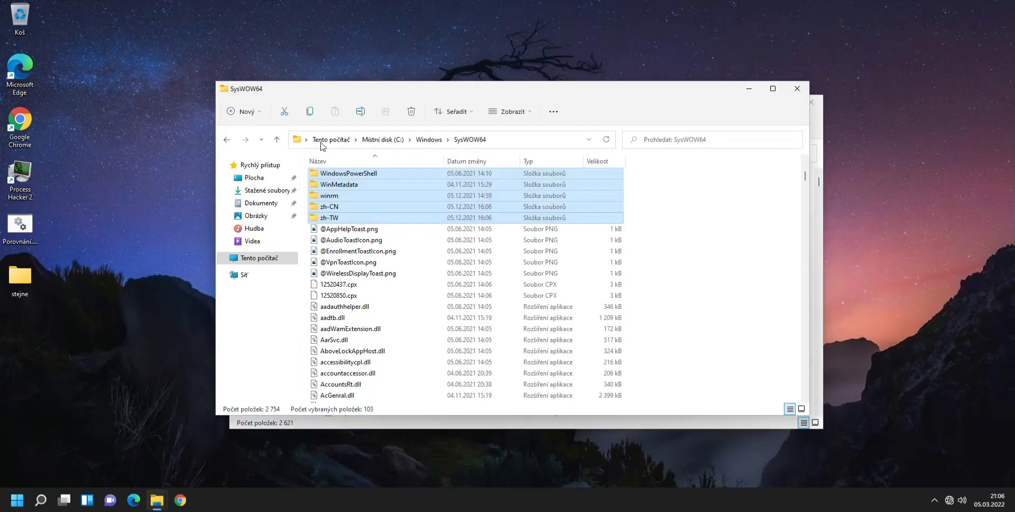
left_click(324, 424)
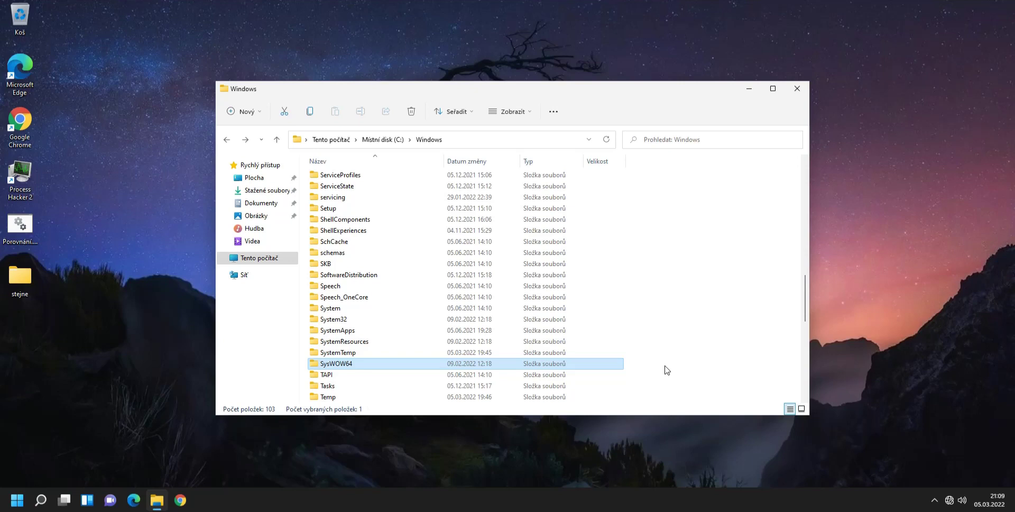
Open Windows Security from the tray and dismiss the warning, permission and error pop-ups.
left_click(936, 504)
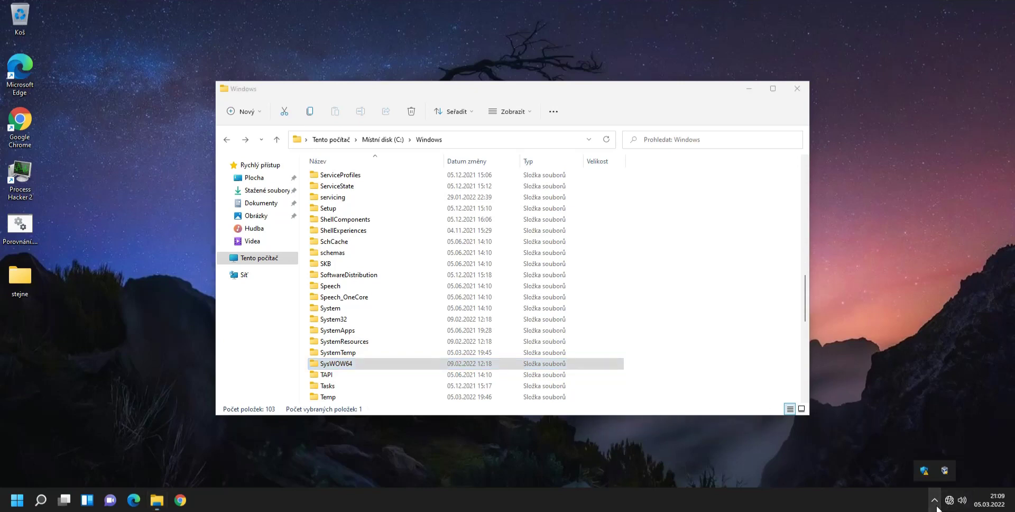
left_click(927, 474)
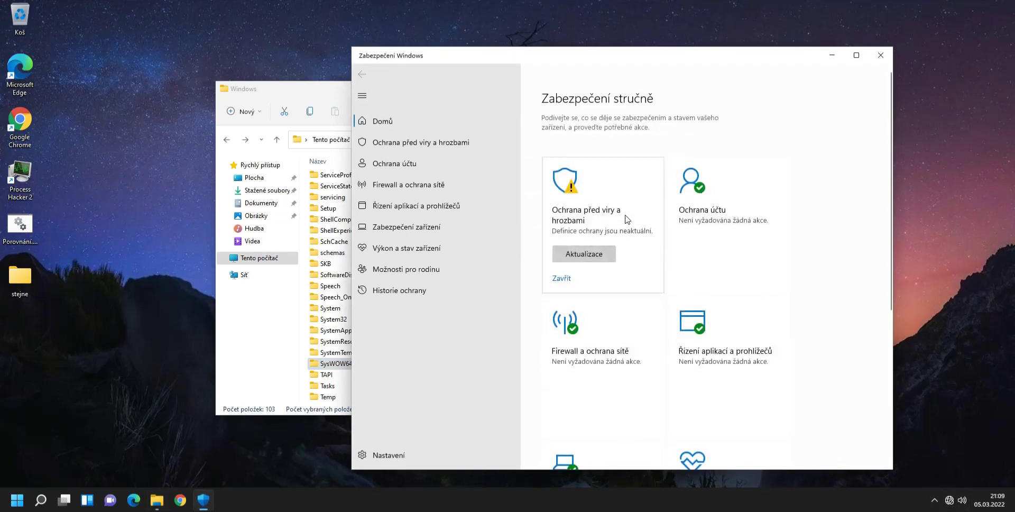
left_click(563, 279)
left_click(433, 330)
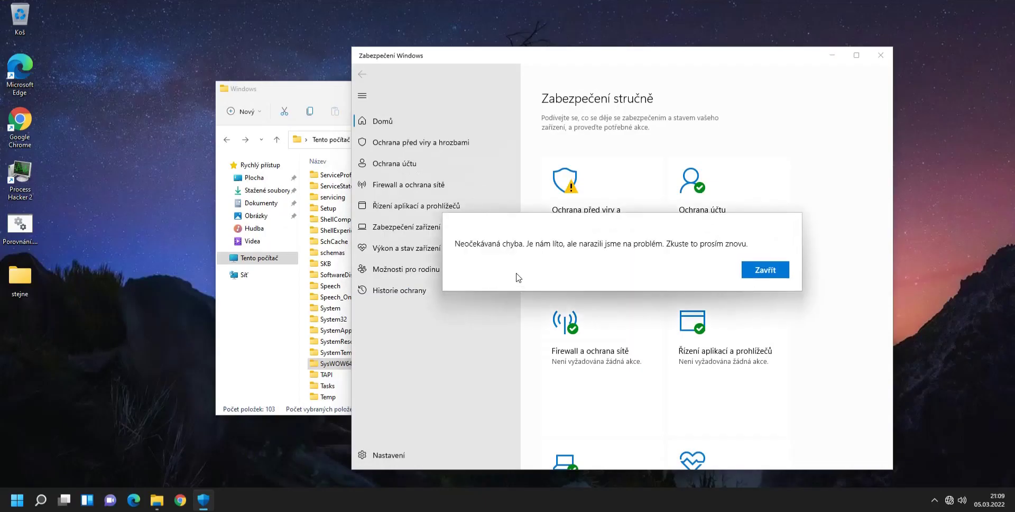
left_click(777, 272)
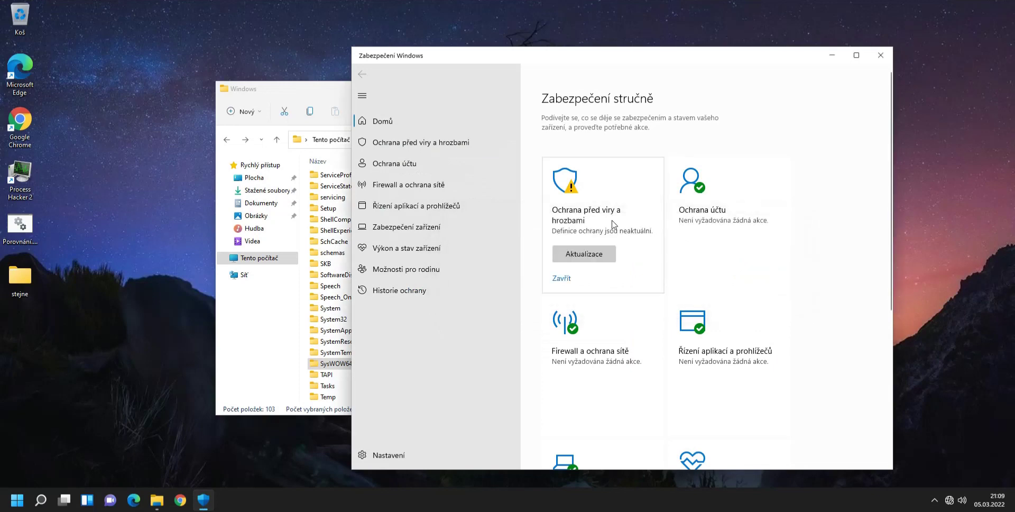
Turn off real-time protection in Virus & threat protection settings, approving UAC, then minimize.
left_click(640, 249)
left_click(582, 407)
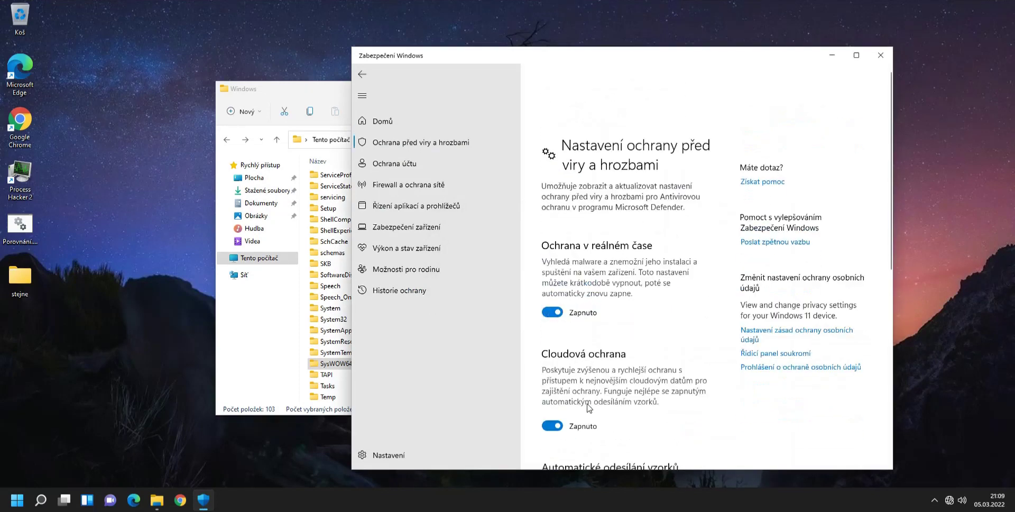
left_click(554, 255)
left_click(486, 330)
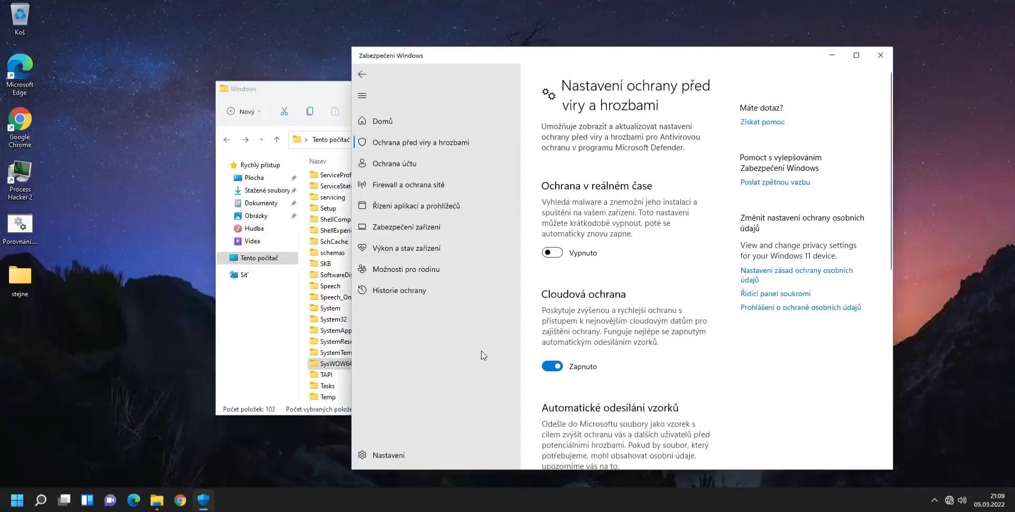
left_click(829, 59)
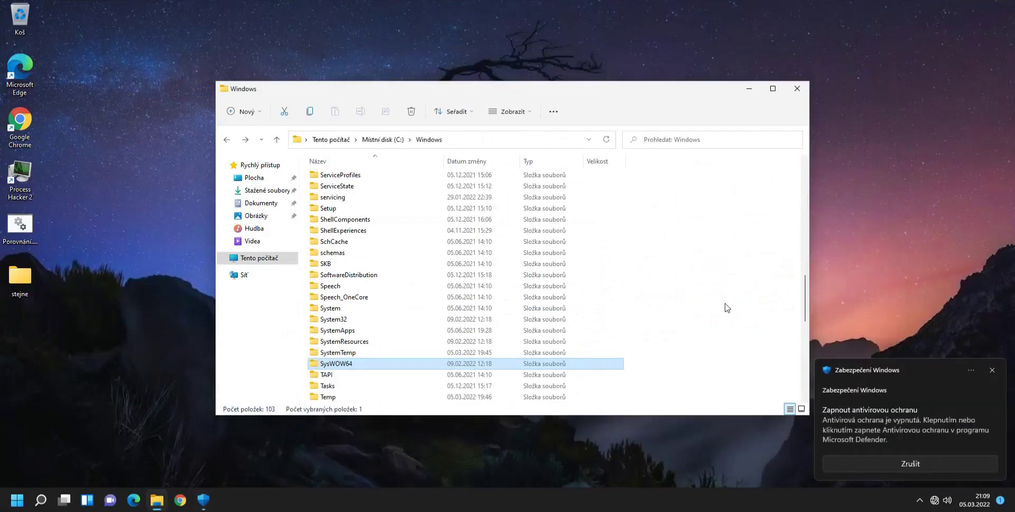
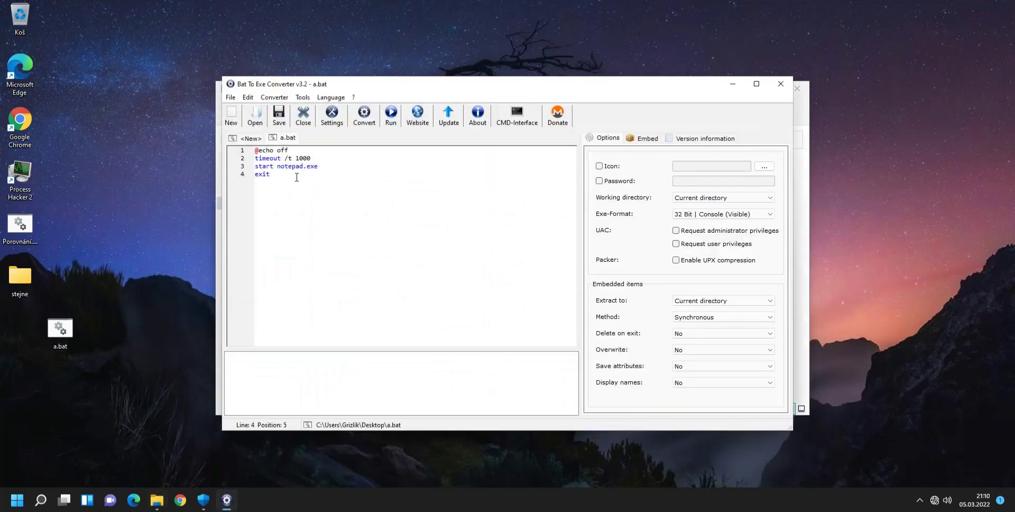
Compile a.bat in 32 Bit | Console format and save it as test32 on the desktop (Plocha).
left_click(726, 215)
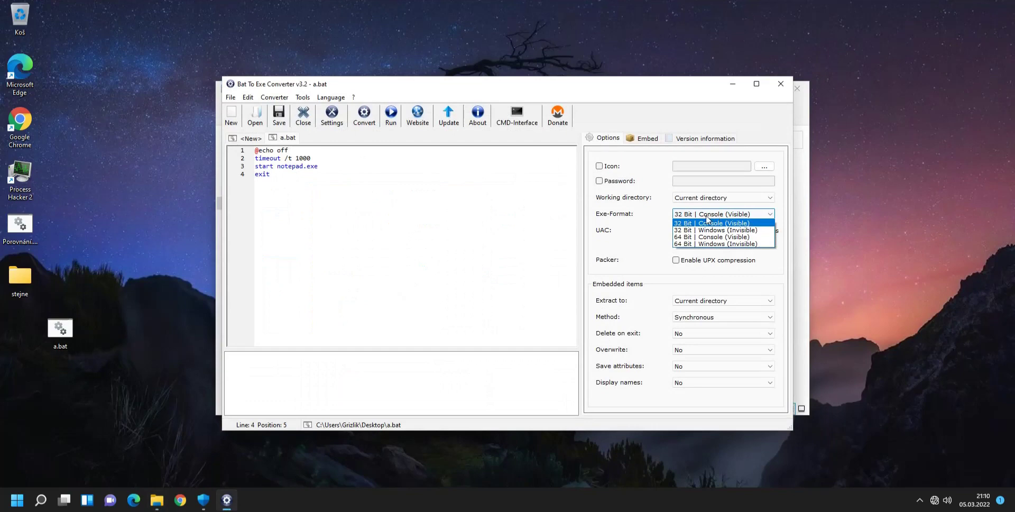
left_click(714, 223)
left_click(365, 116)
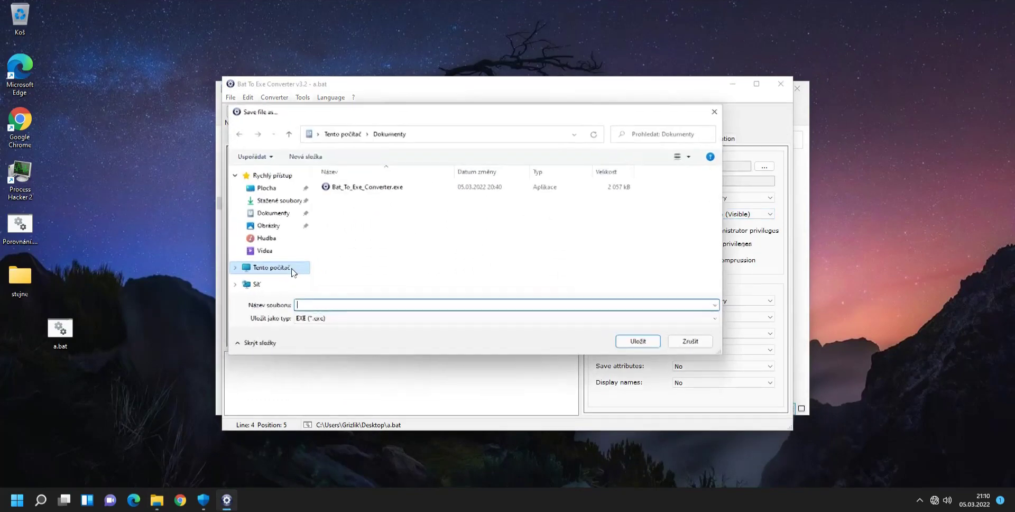
left_click(266, 188)
left_click(310, 304)
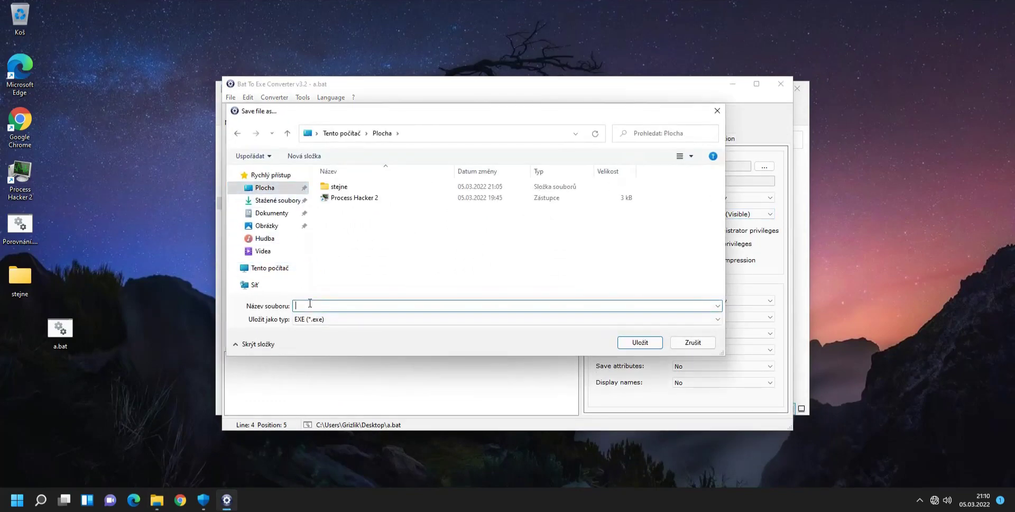
type("test32")
key("Return")
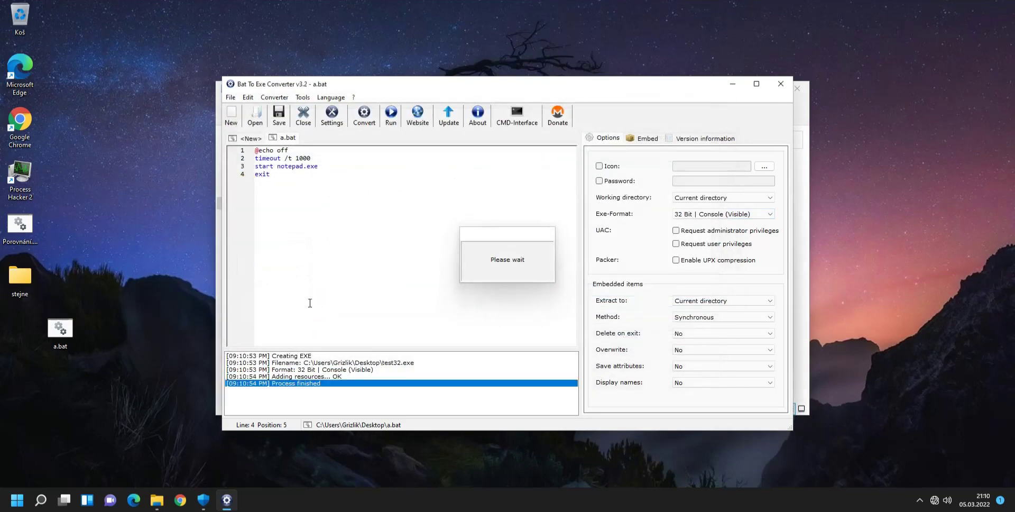
Compile a.bat again in 64 Bit | Console format as test64, then close the converter.
left_click(741, 215)
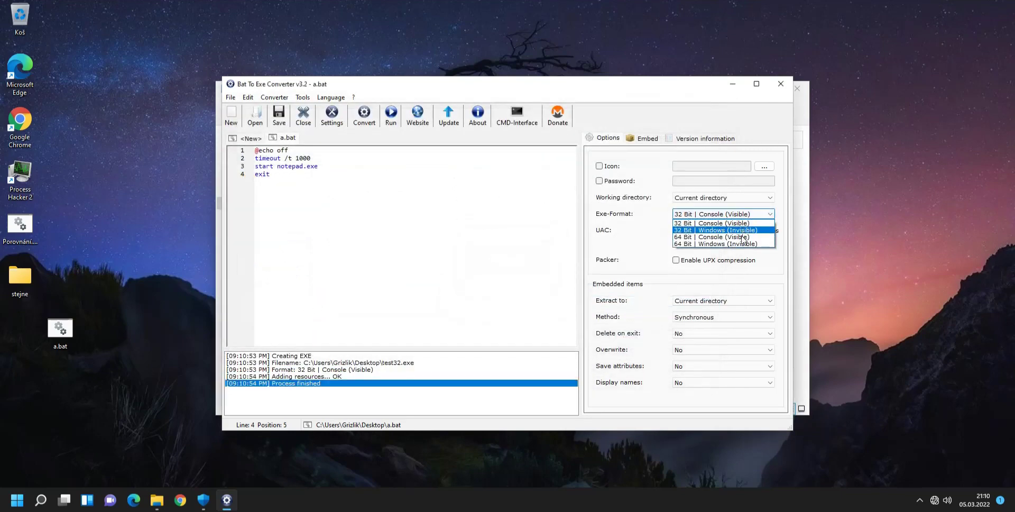
left_click(743, 238)
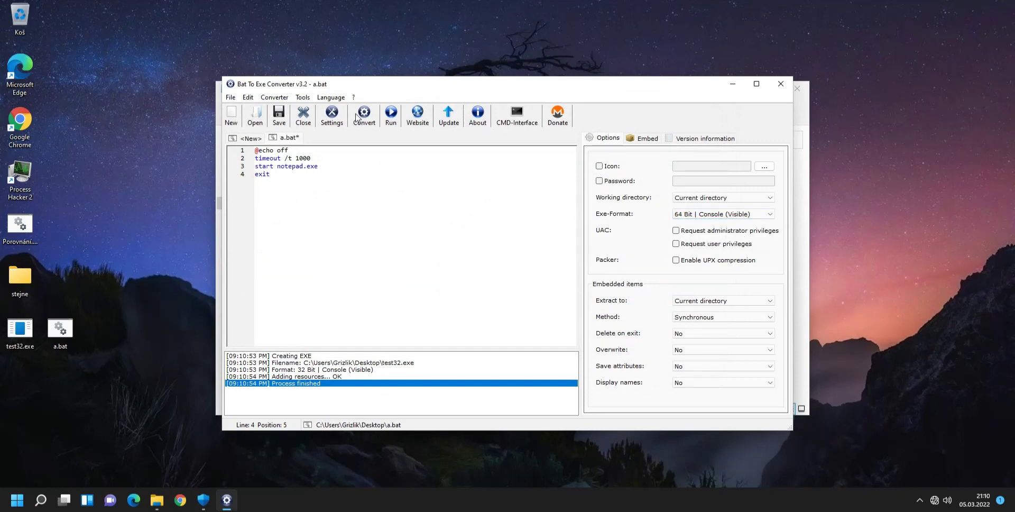
left_click(359, 117)
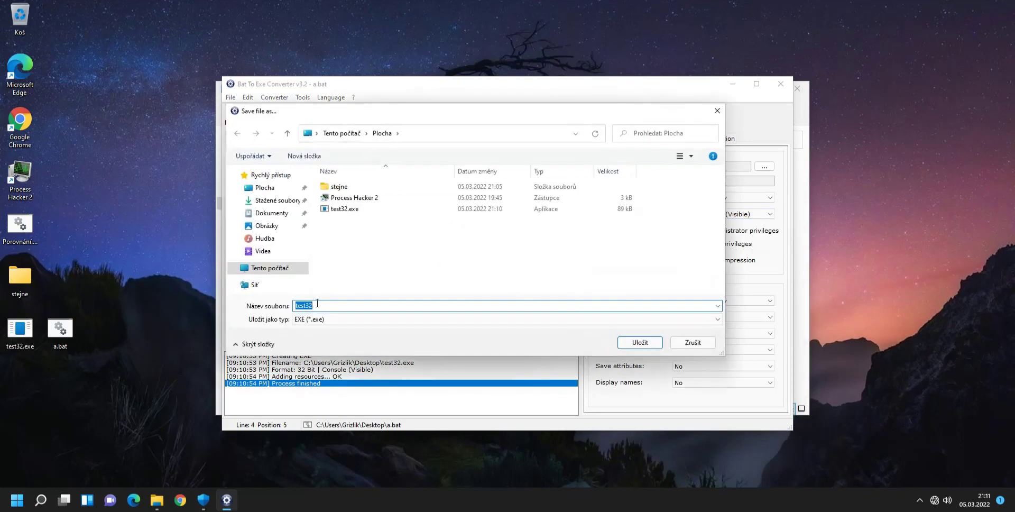
left_click(321, 305)
key("BackSpace")
key("BackSpace")
type("64")
key("Return")
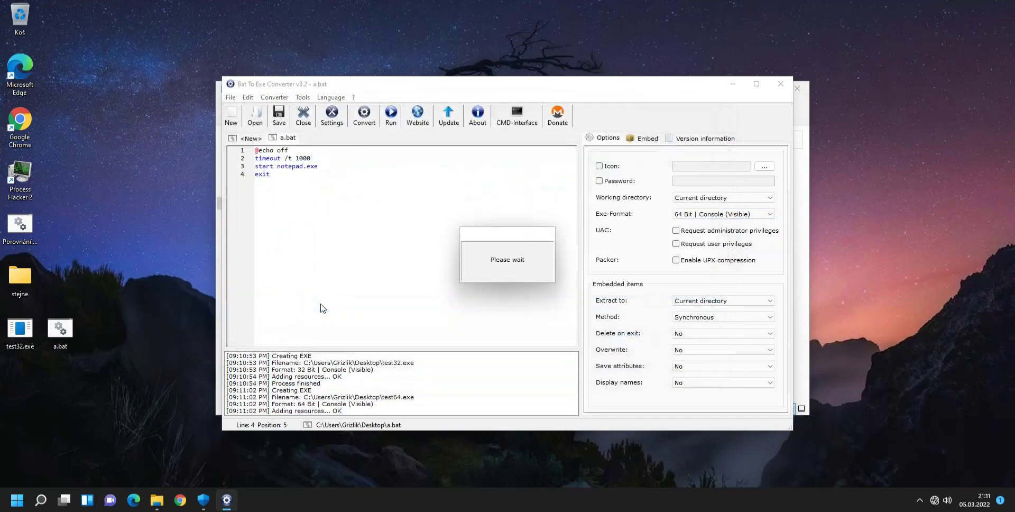
left_click(780, 83)
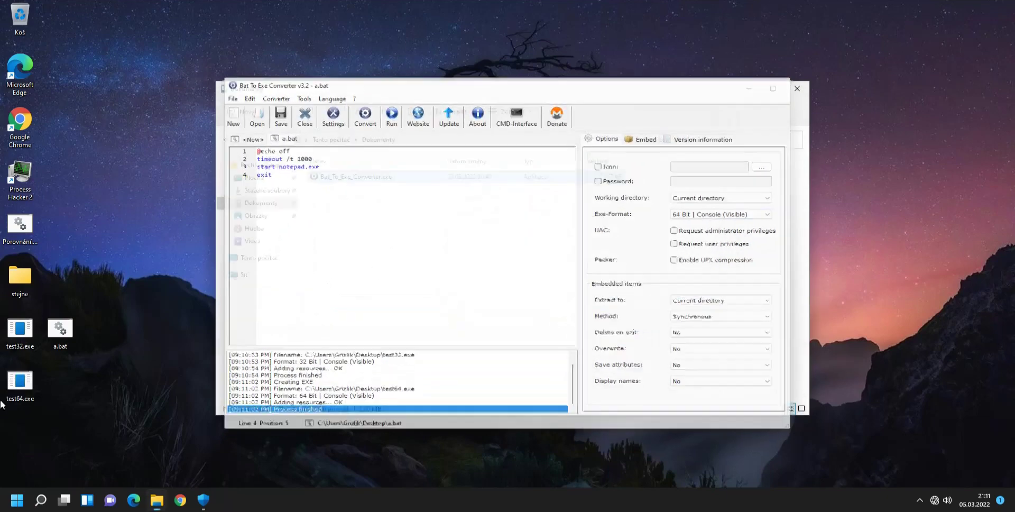
Run a.bat, test32.exe and test64.exe in turn, skipping each countdown and closing each Notepad.
double_click(71, 325)
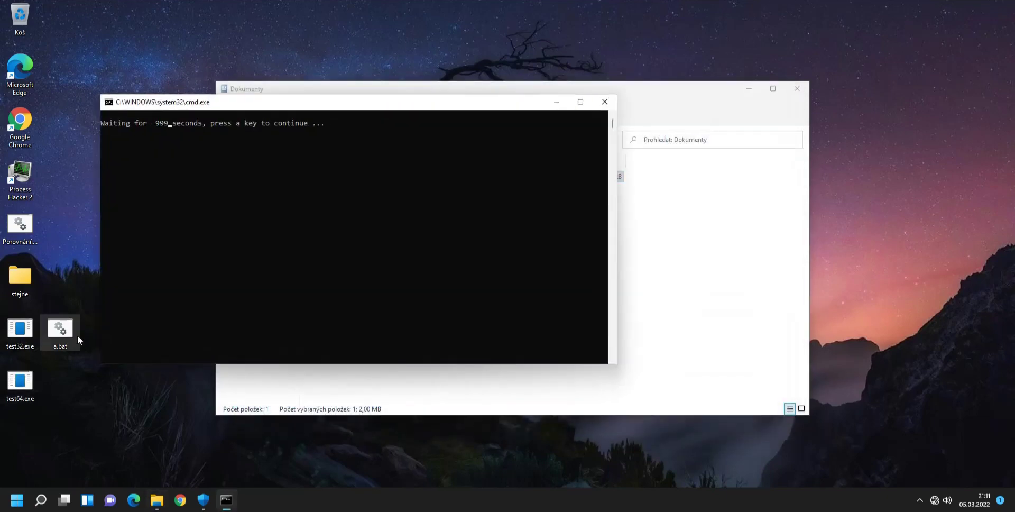
key("space")
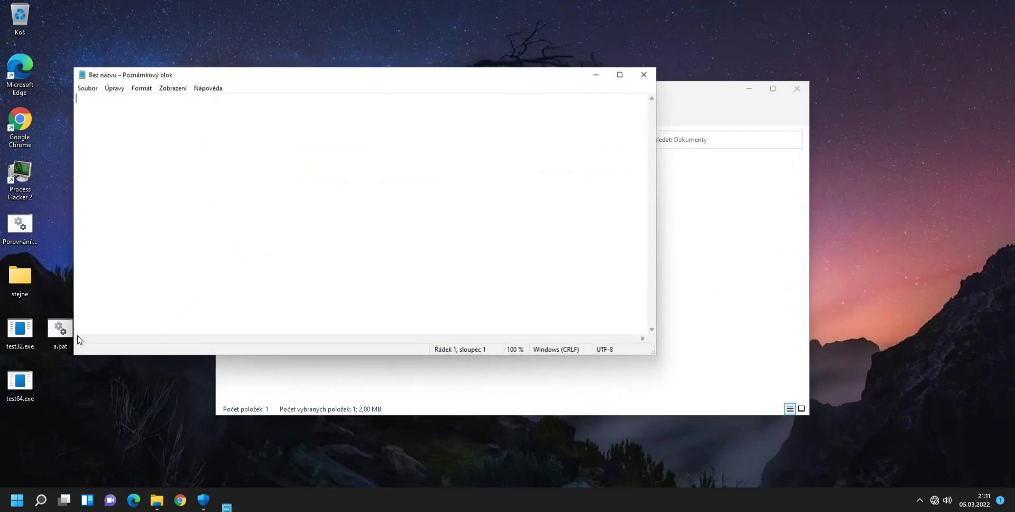
left_click(647, 75)
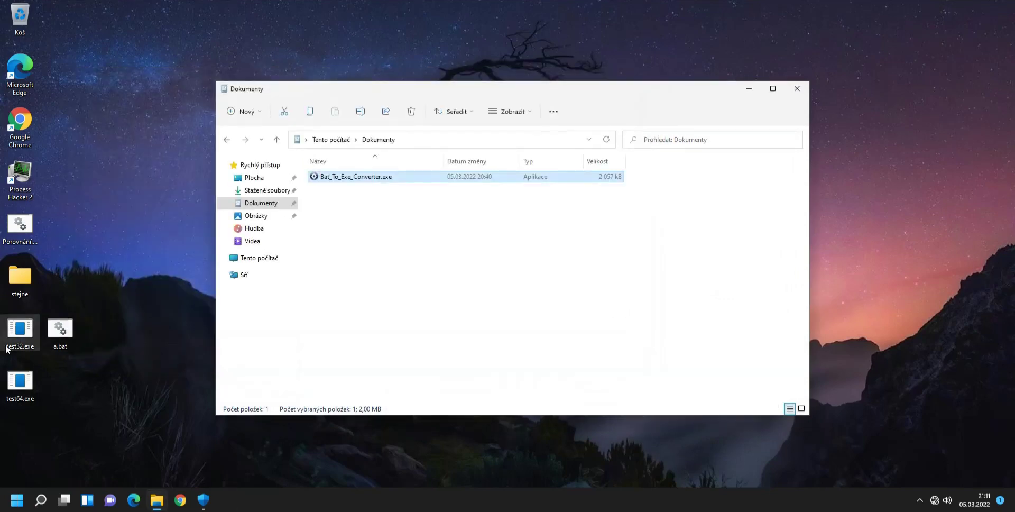
double_click(23, 334)
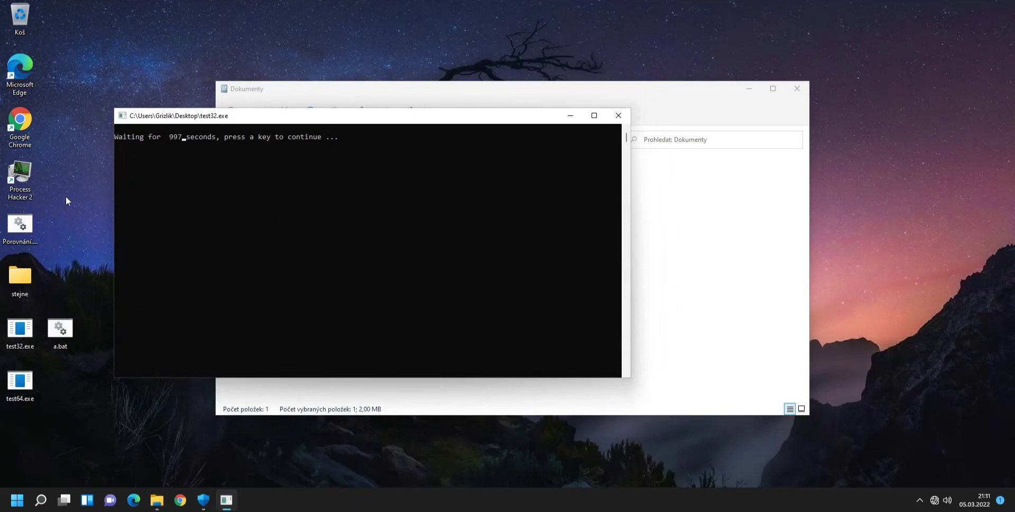
key("space")
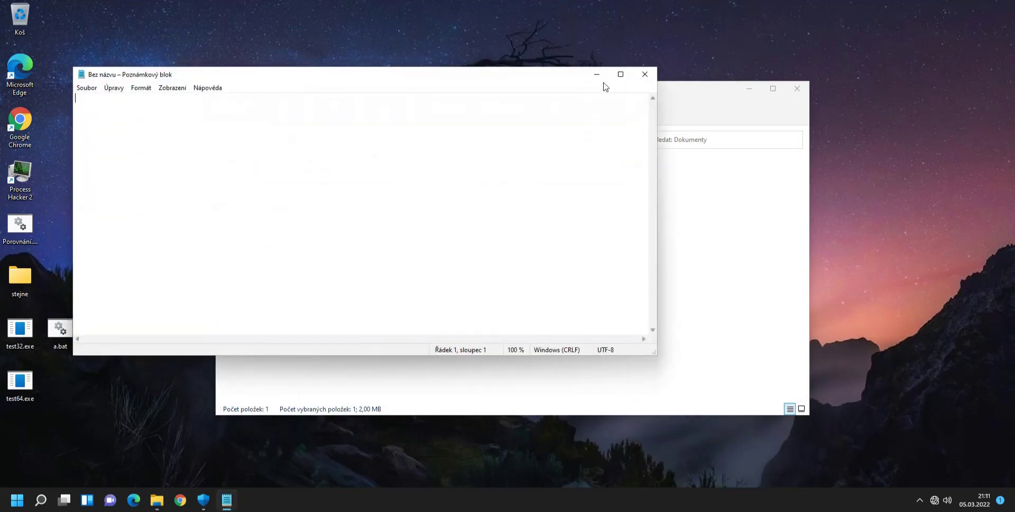
left_click(645, 74)
double_click(16, 383)
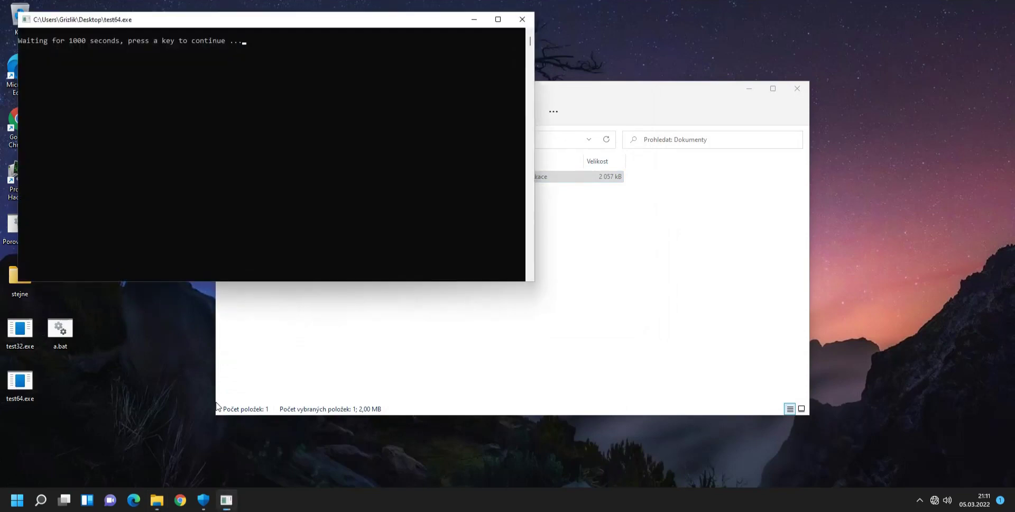
key("space")
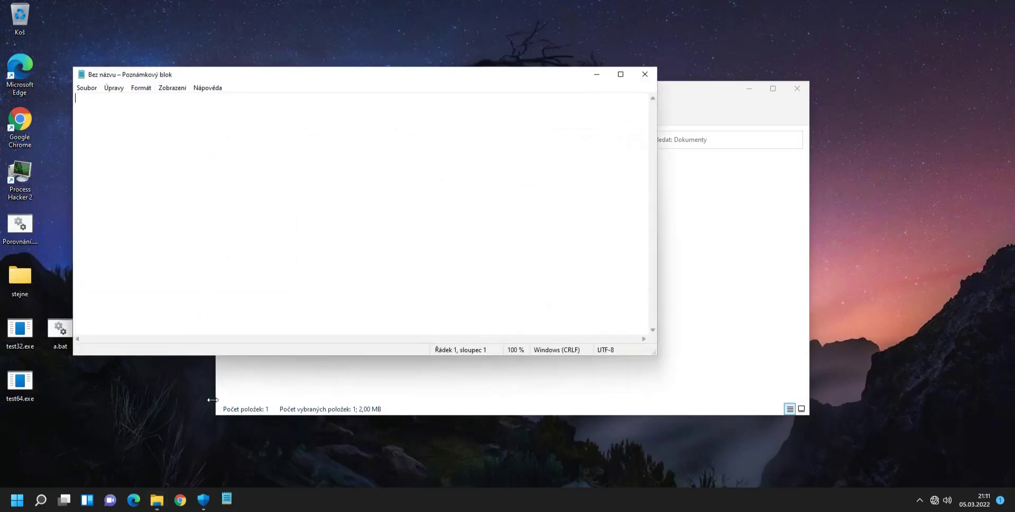
left_click(639, 79)
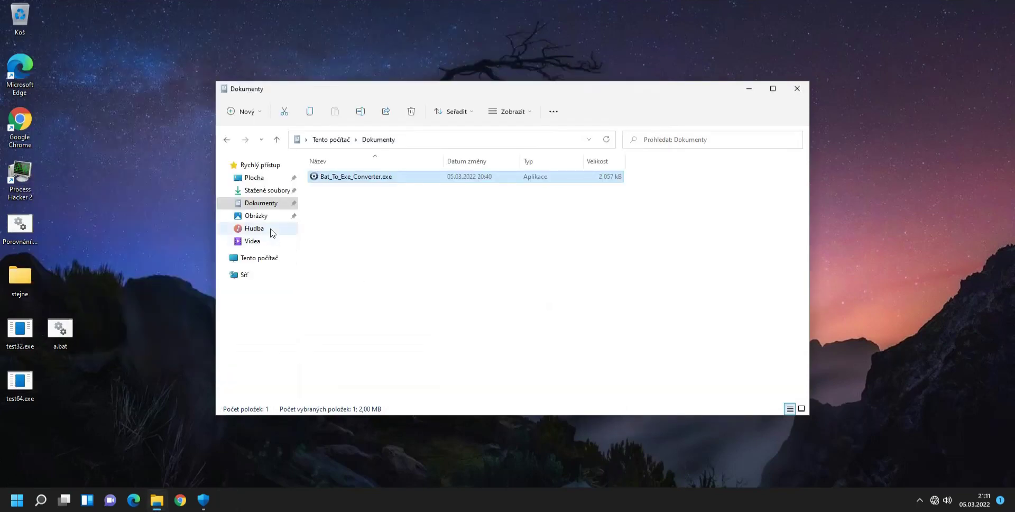
Browse from Tento počítač into Místní disk (C:)\Windows and select the SysWOW64 folder.
left_click(265, 258)
double_click(343, 279)
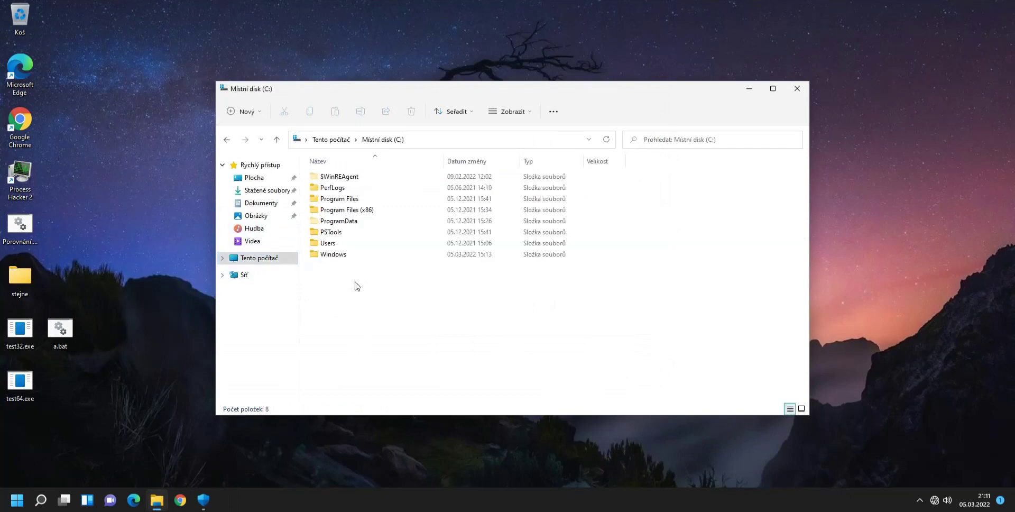
double_click(336, 259)
scroll(368, 317, "down", 5)
scroll(375, 354, "down", 13)
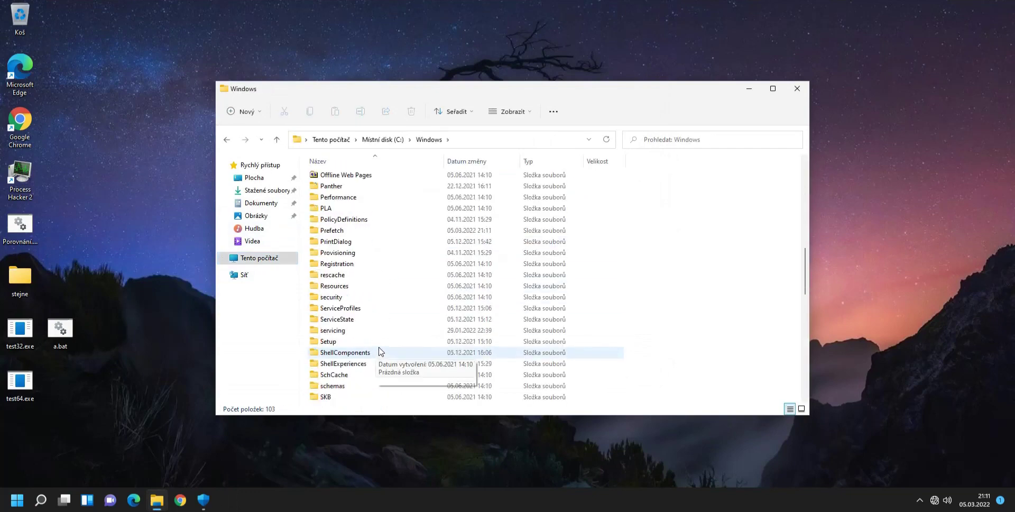
left_click(344, 363)
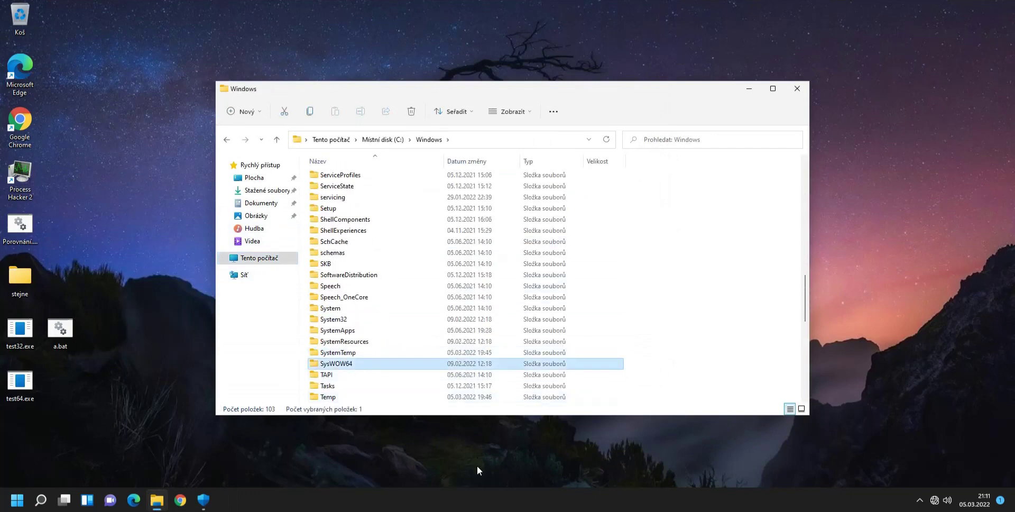
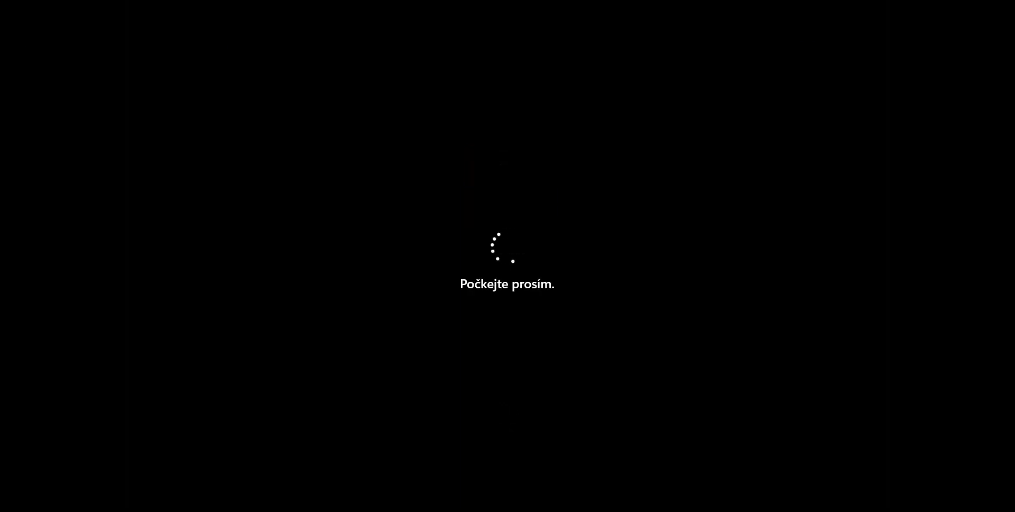
Dismiss the lock screen and sign in with the account password.
key("space")
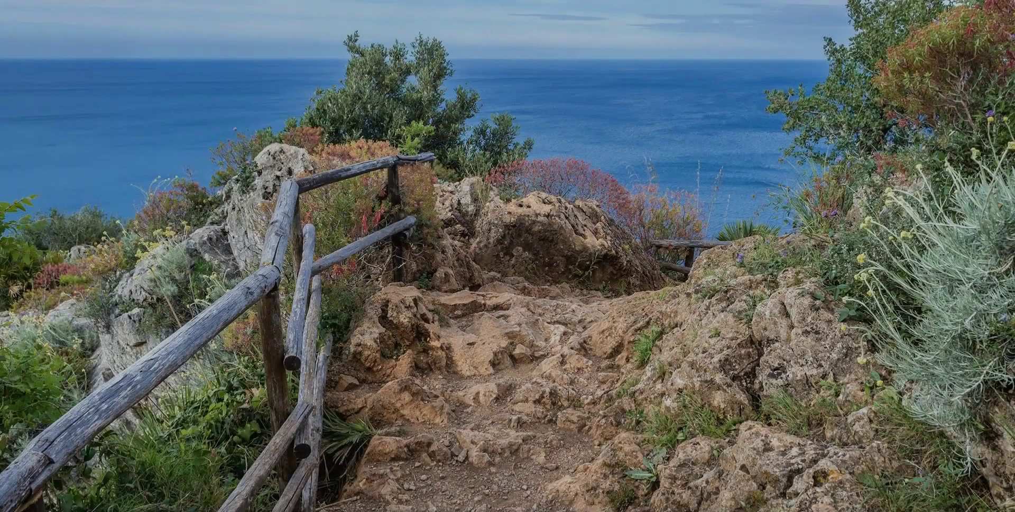
type("********")
key("Return")
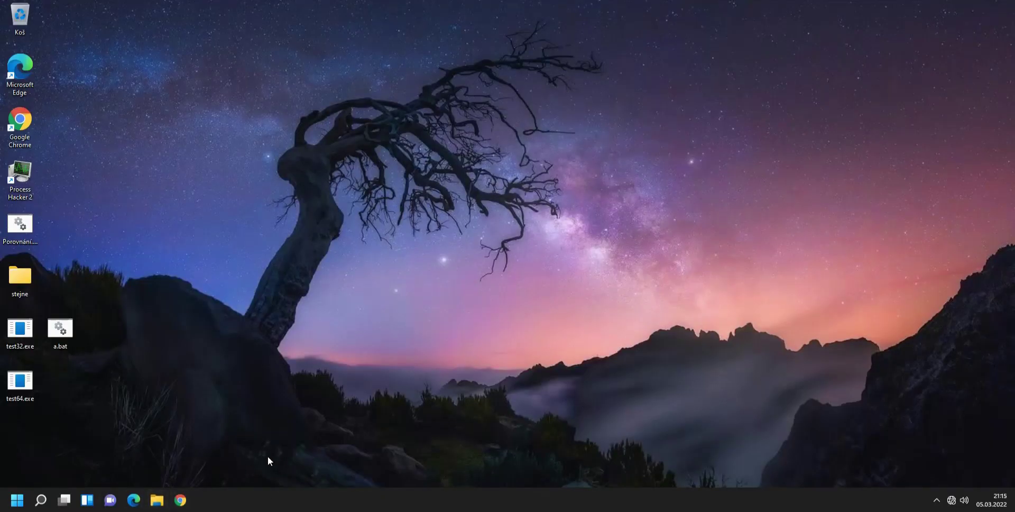
Open File Explorer on C:\Windows and scroll through its 102 items.
key("super+e")
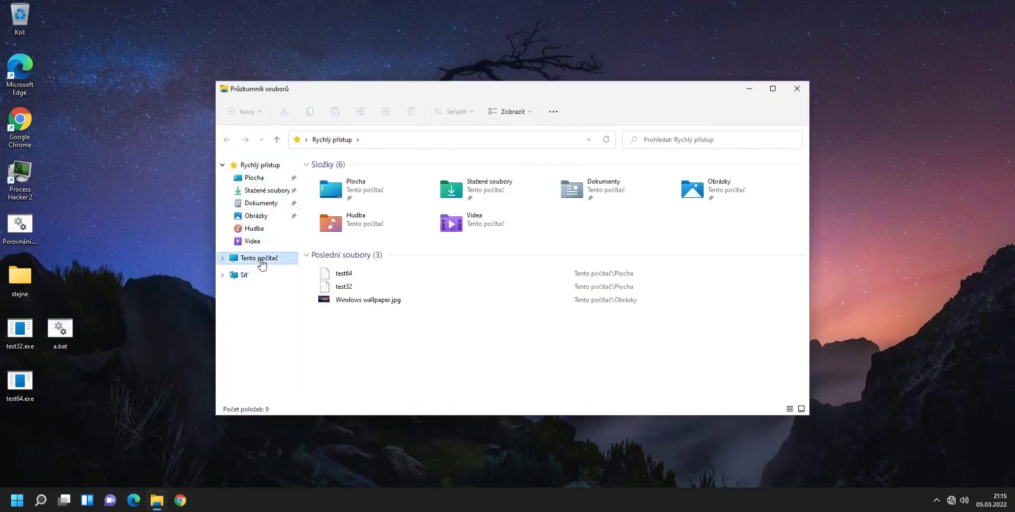
left_click(259, 258)
double_click(369, 265)
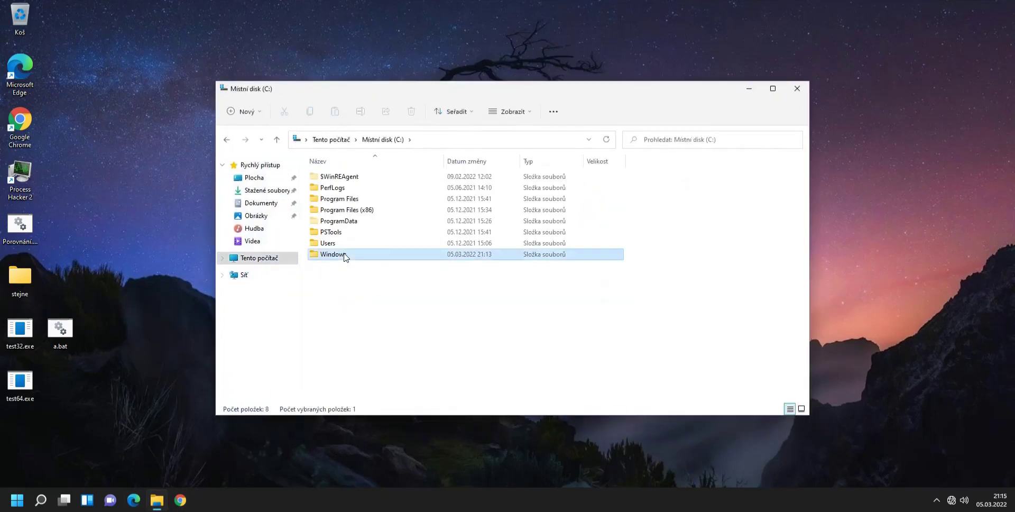
double_click(345, 259)
scroll(394, 312, "down", 19)
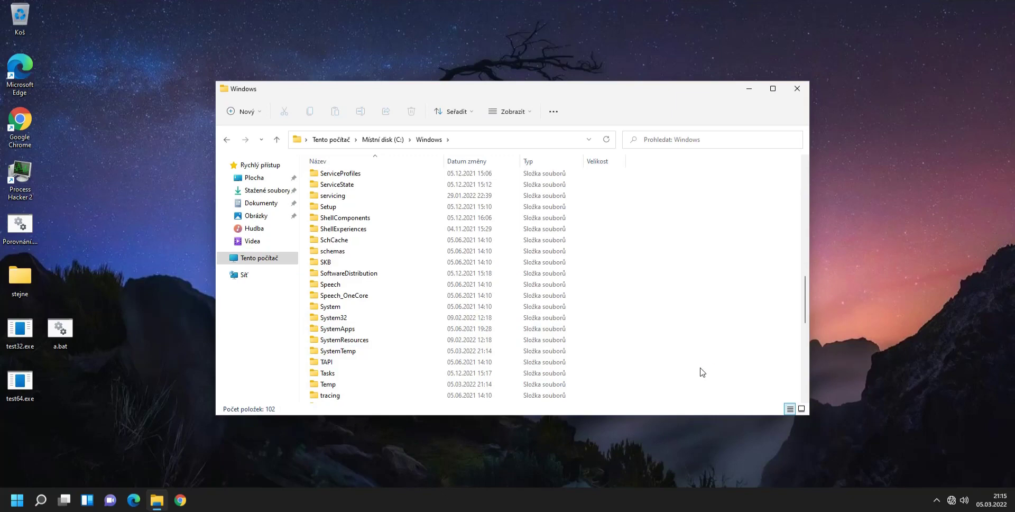
key("ctrl+shift+Escape")
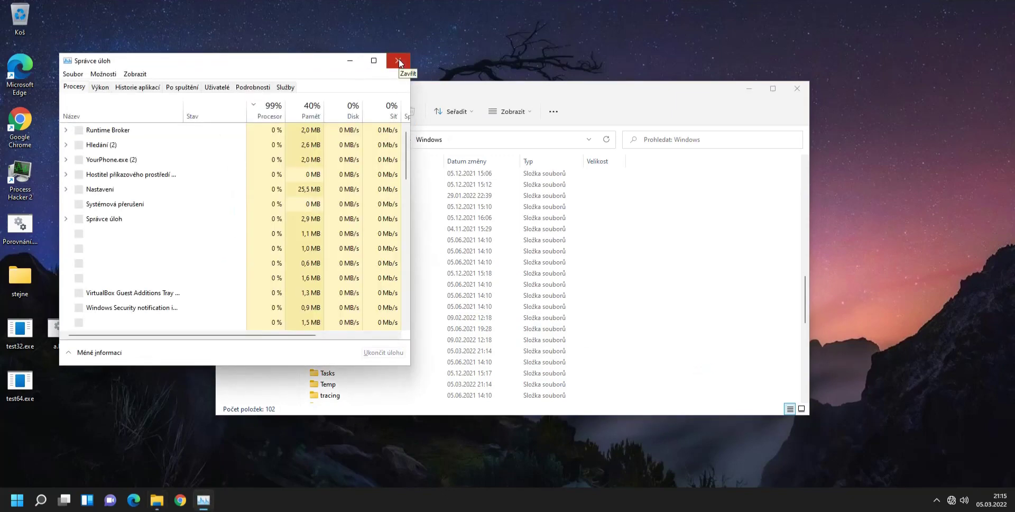
left_click(398, 61)
key("super")
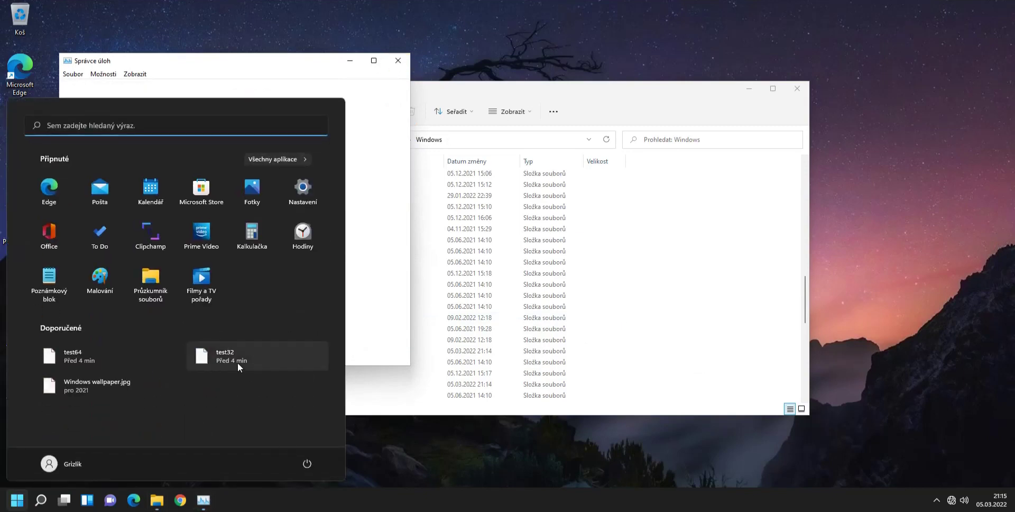
key("super+i")
left_click(759, 33)
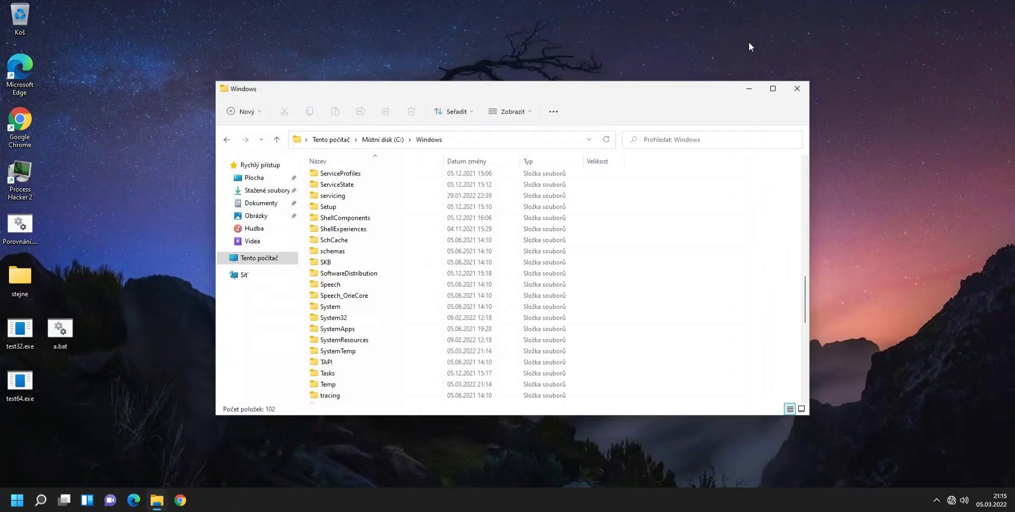
key("super")
type("c")
key("Return")
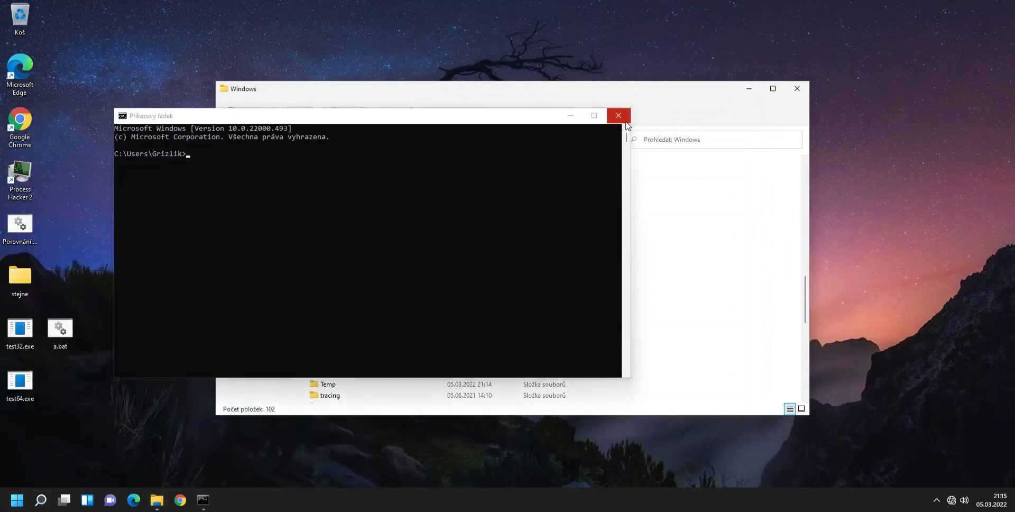
left_click(620, 116)
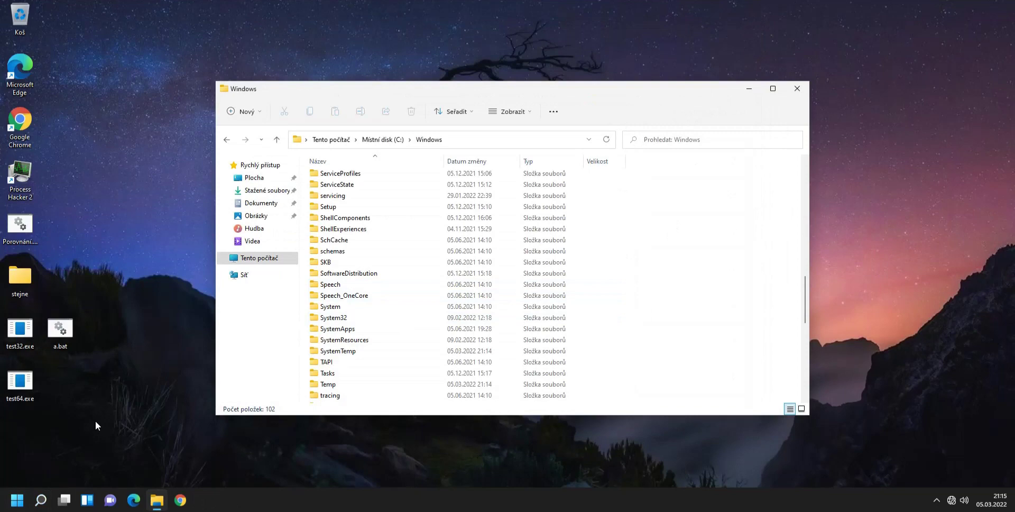
Run test64.exe past its 999-second wait and close the Notepad window.
mouse_move(136, 437)
left_mouse_down()
mouse_move(1, 314)
mouse_move(139, 429)
left_mouse_up()
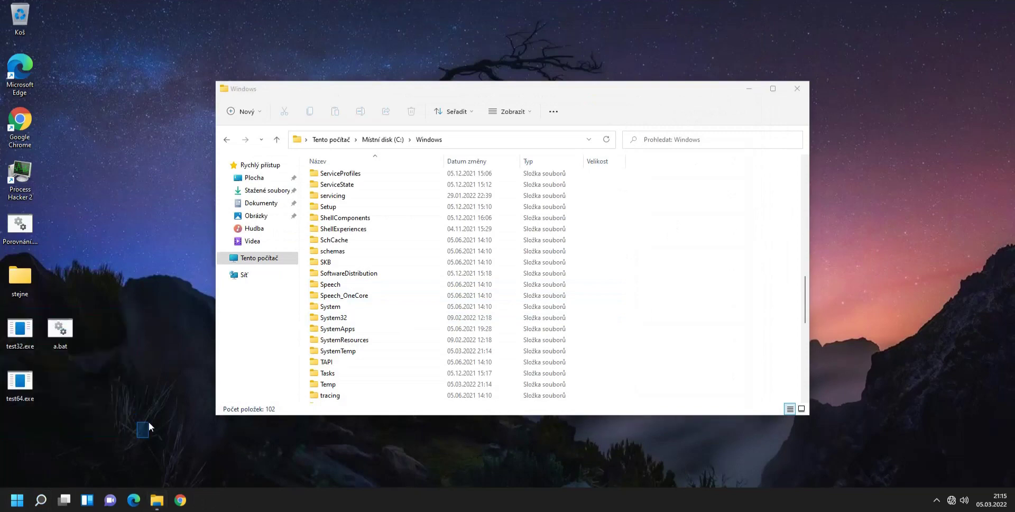
double_click(9, 390)
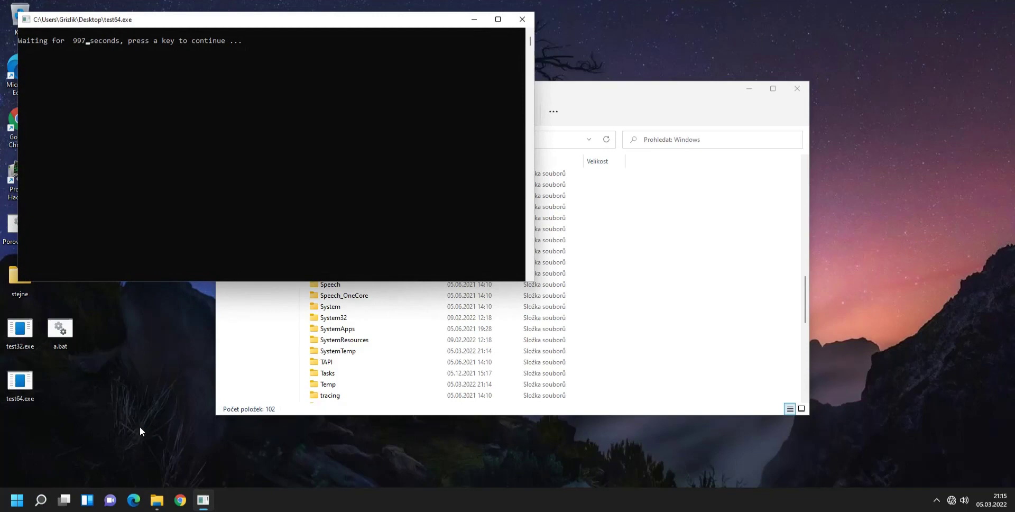
key("Return")
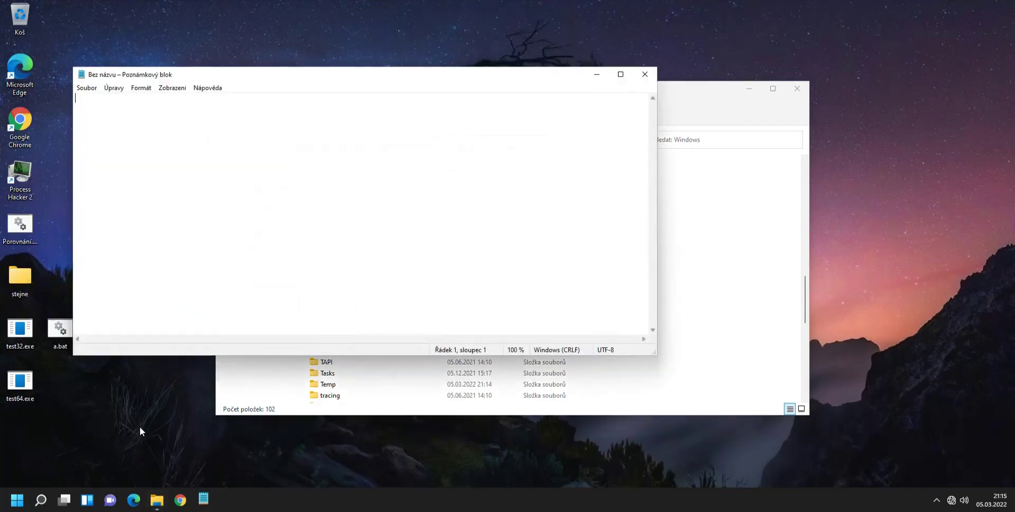
left_click(645, 74)
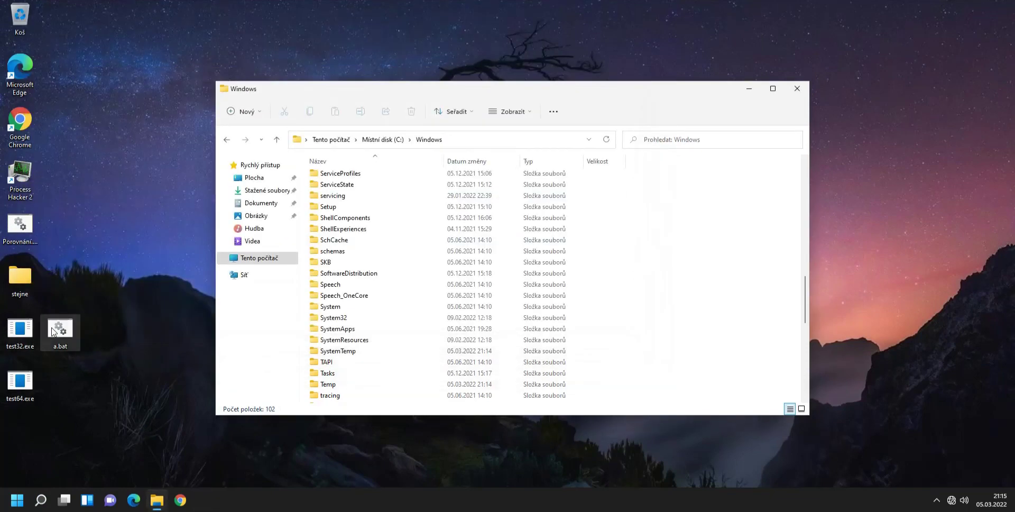
Run a.bat past its wait, then close Notepad to reveal the Windows folder.
key("Return")
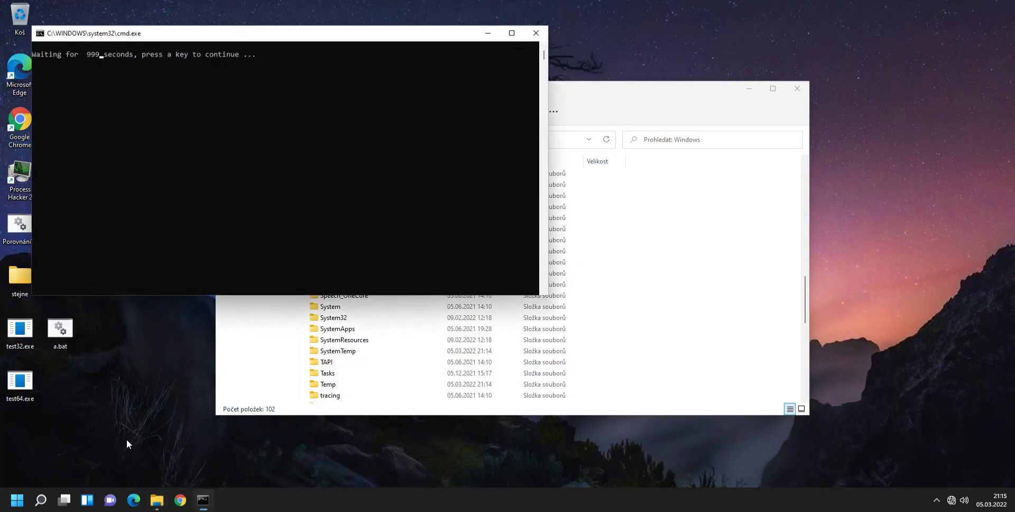
key("Return")
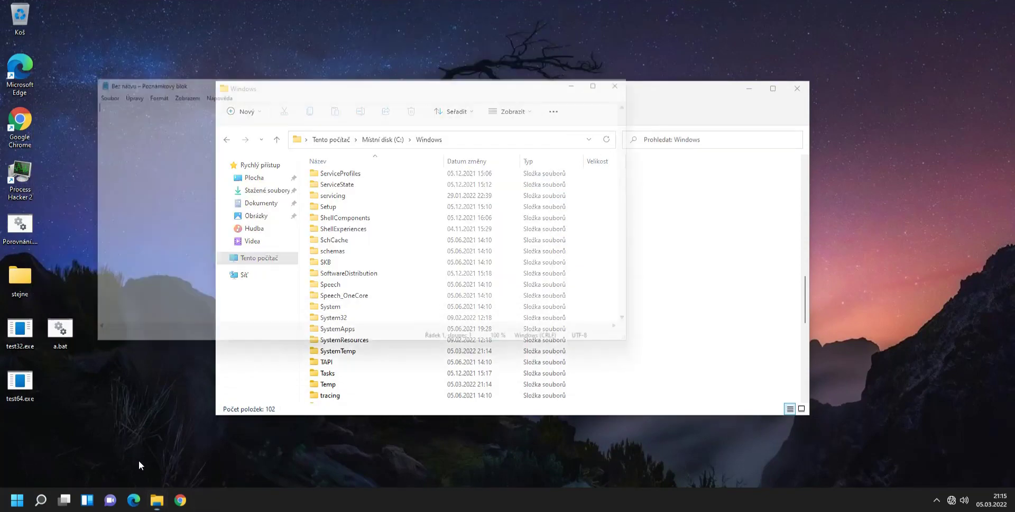
left_click(644, 75)
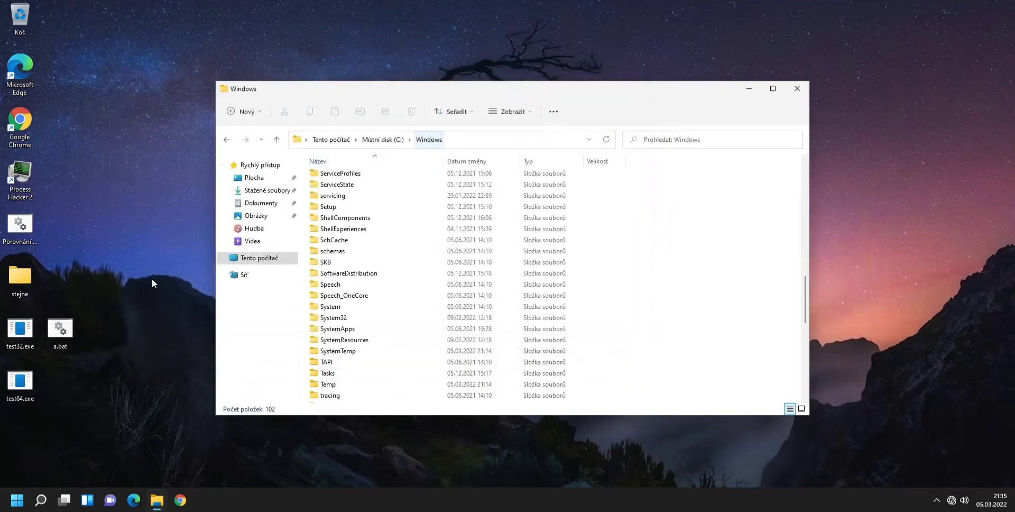
double_click(21, 339)
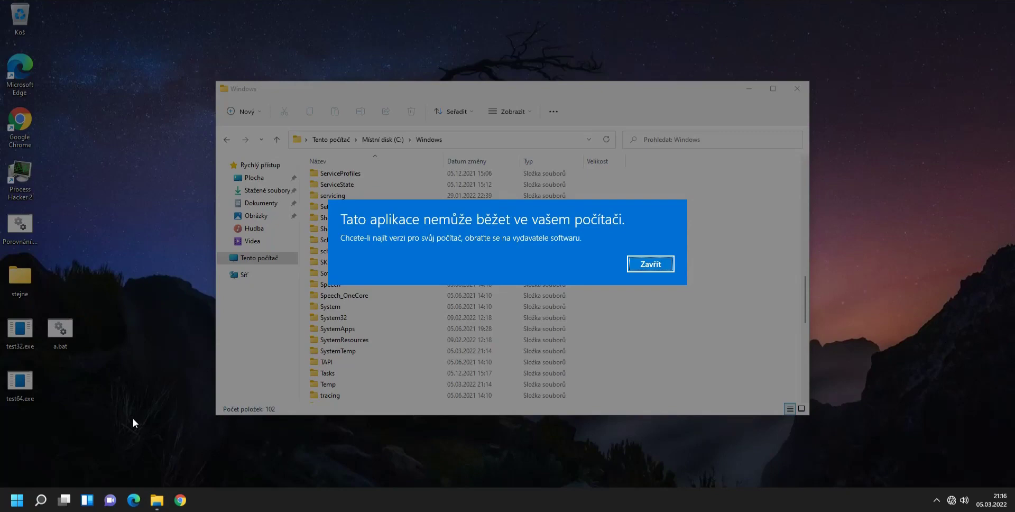
left_click(649, 265)
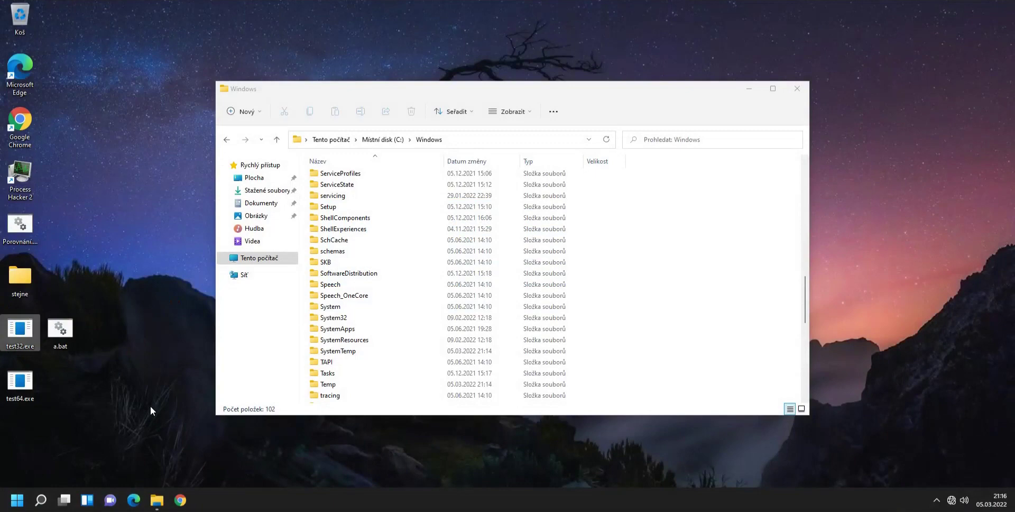
left_click(259, 258)
Run MpCmdRun from Program Files (x86)\Windows Defender and dismiss its can't-run error.
double_click(344, 264)
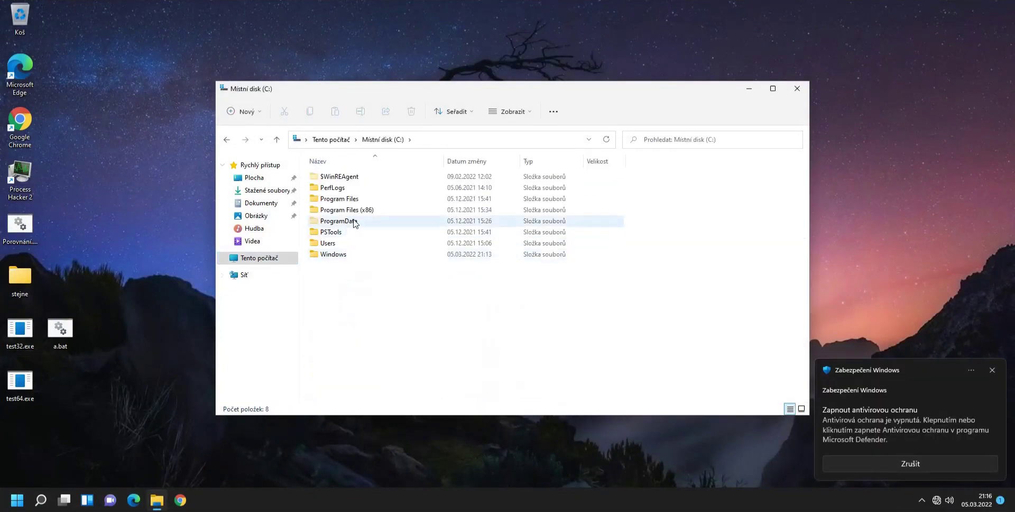
double_click(372, 211)
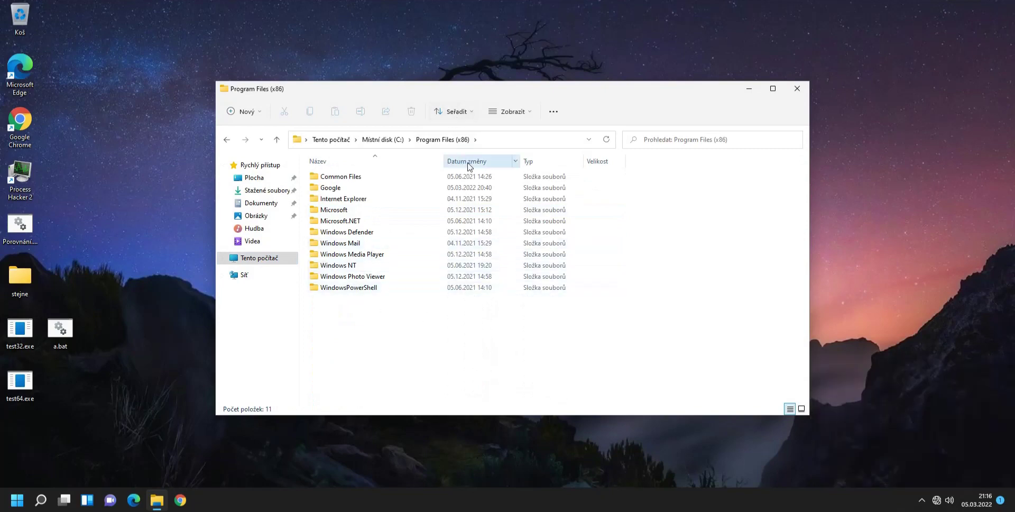
double_click(373, 233)
double_click(349, 233)
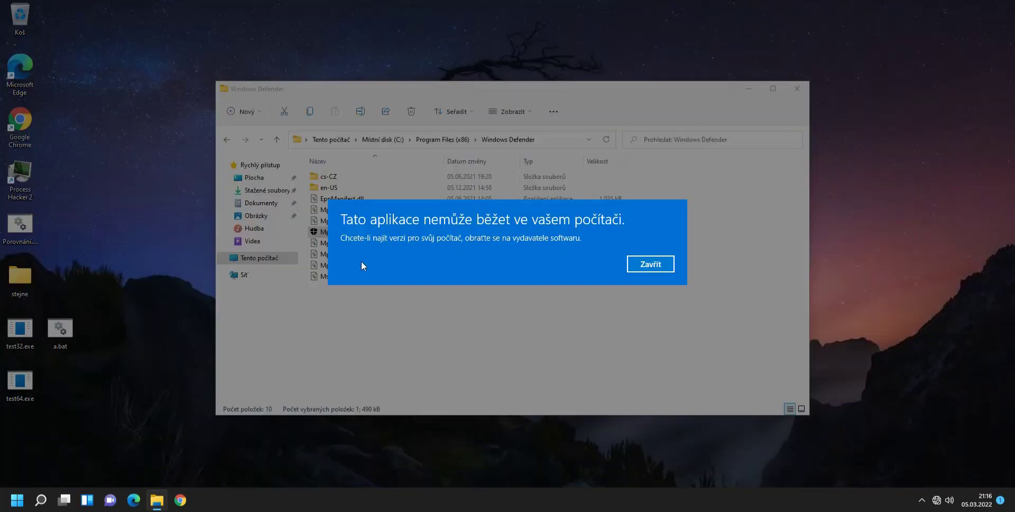
left_click(671, 263)
Run GoogleUpdate from Google\Update, dismiss its can't-run error, and return to drive C.
key("alt+Up")
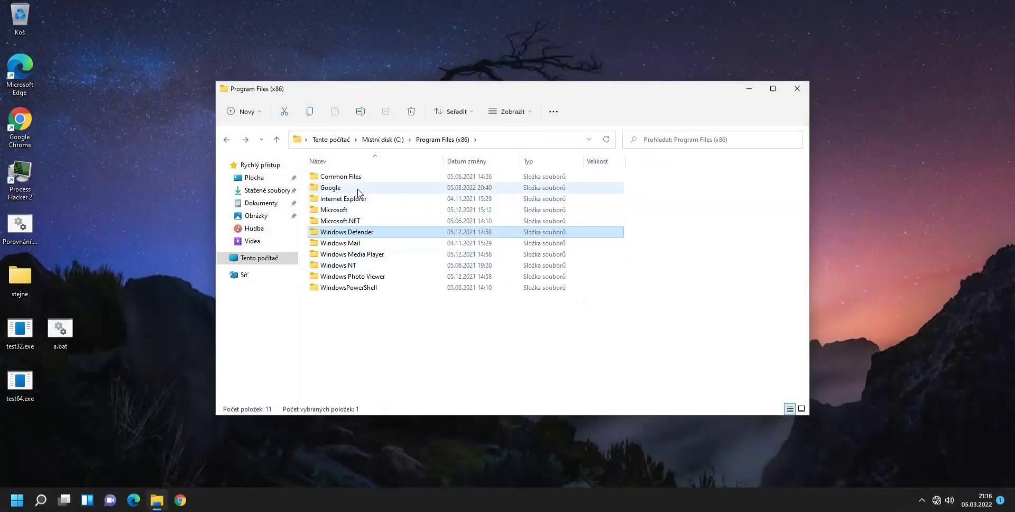
double_click(358, 191)
double_click(335, 208)
double_click(328, 211)
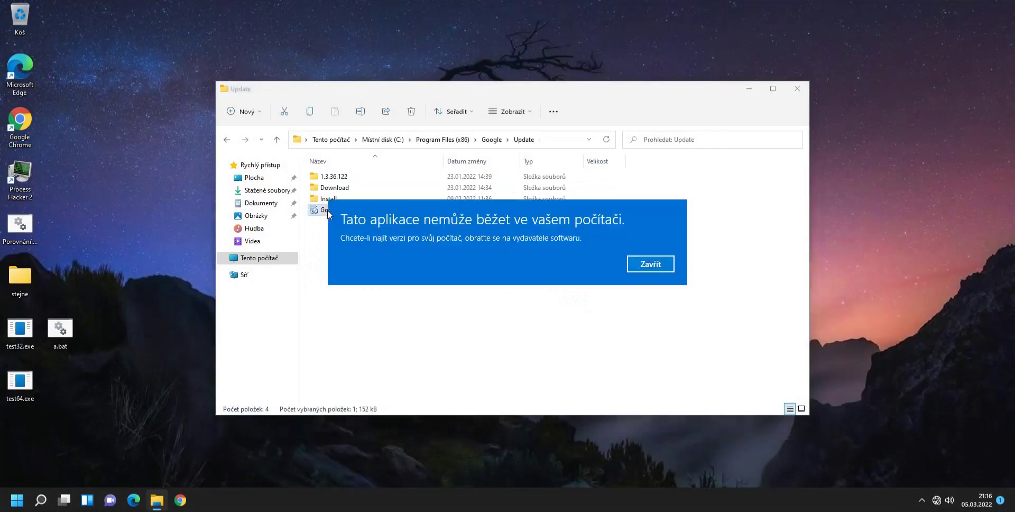
left_click(652, 267)
left_click(454, 142)
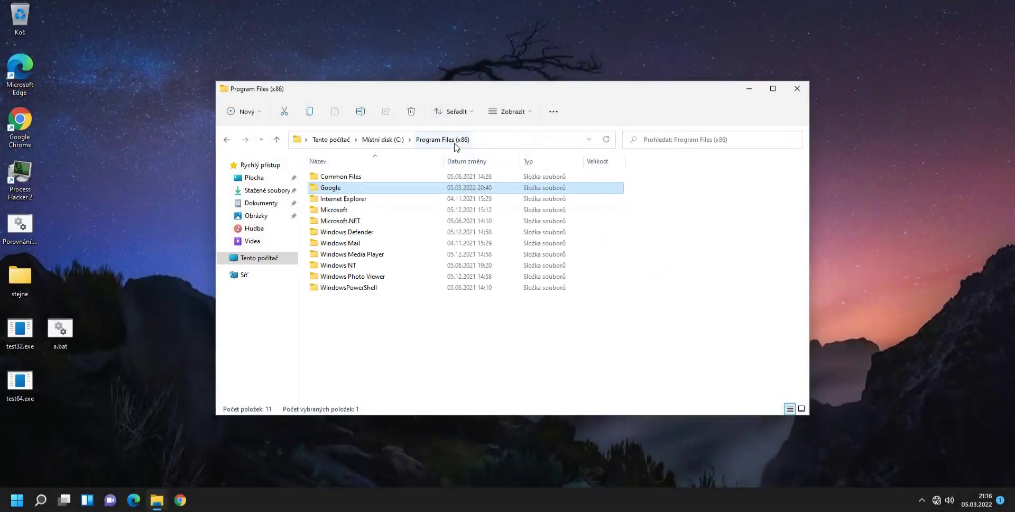
left_click(385, 139)
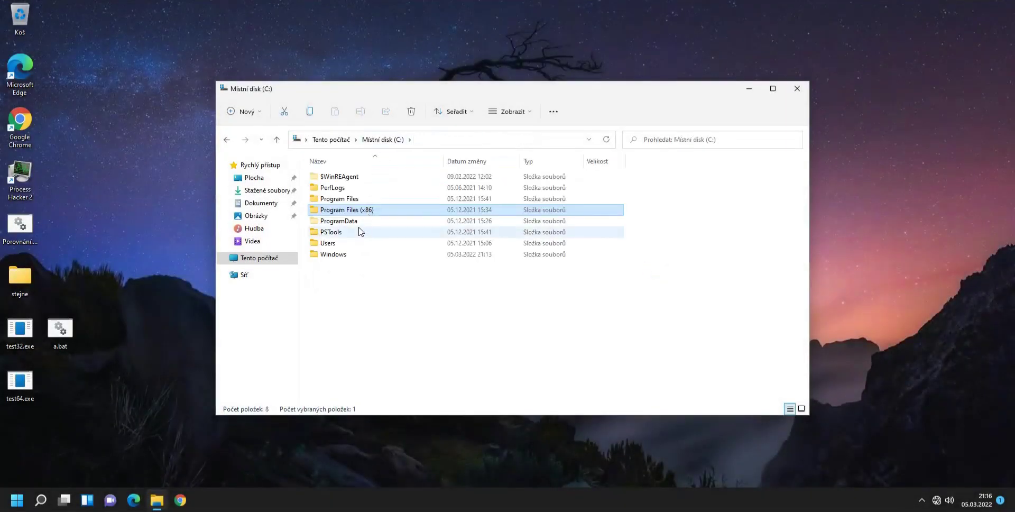
Launch the 64-bit ProcessHacker.exe from Program Files\Process Hacker 2, then close it.
double_click(362, 199)
double_click(362, 243)
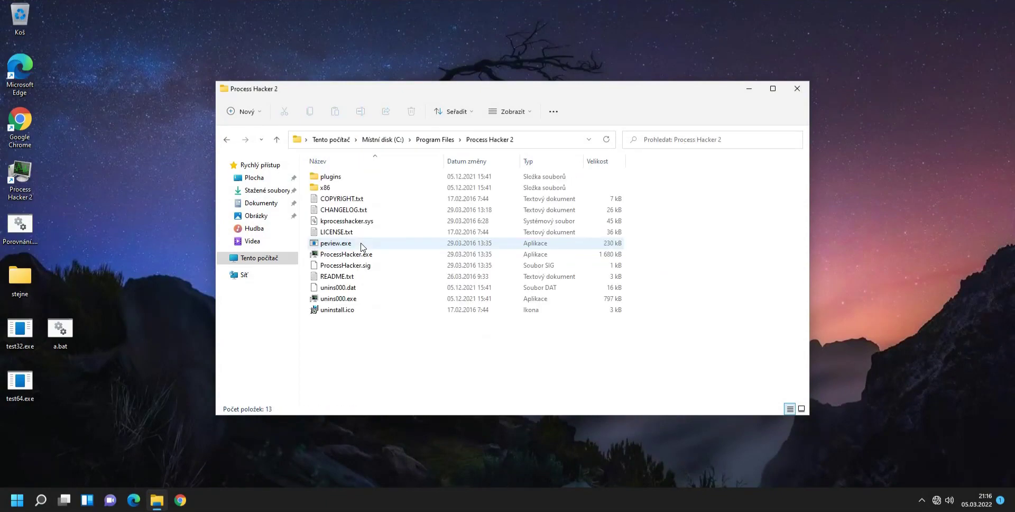
double_click(346, 254)
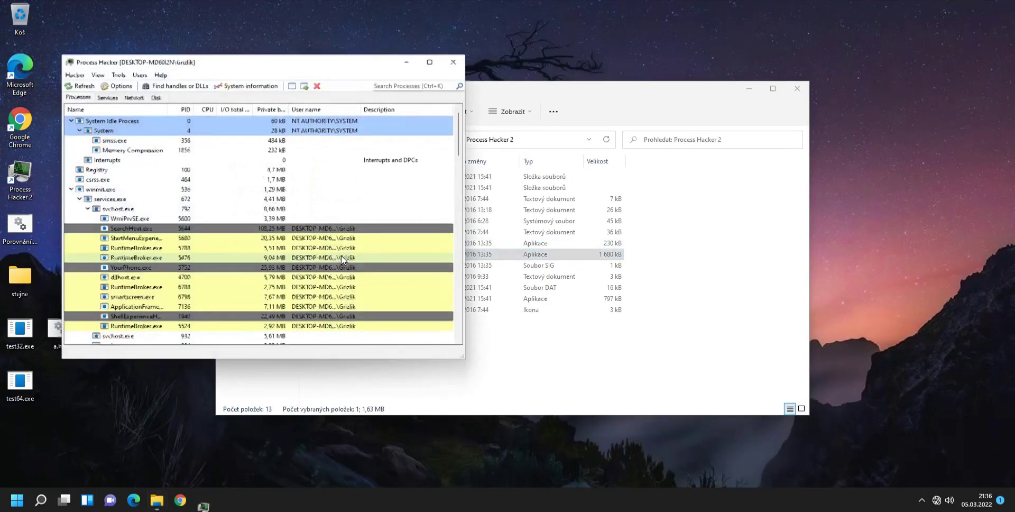
left_click(453, 62)
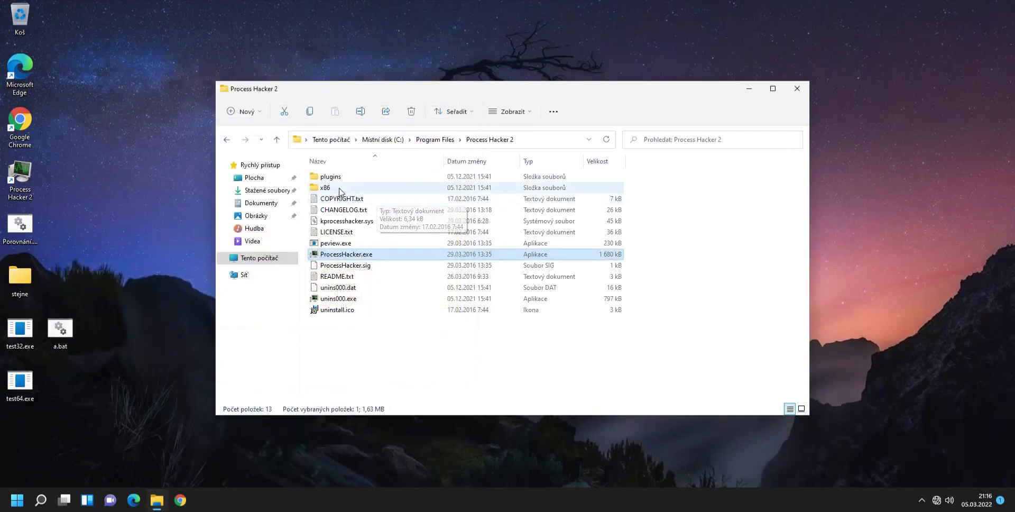
Run the 32-bit x86\ProcessHacker.exe and dismiss its can't-run error.
double_click(339, 189)
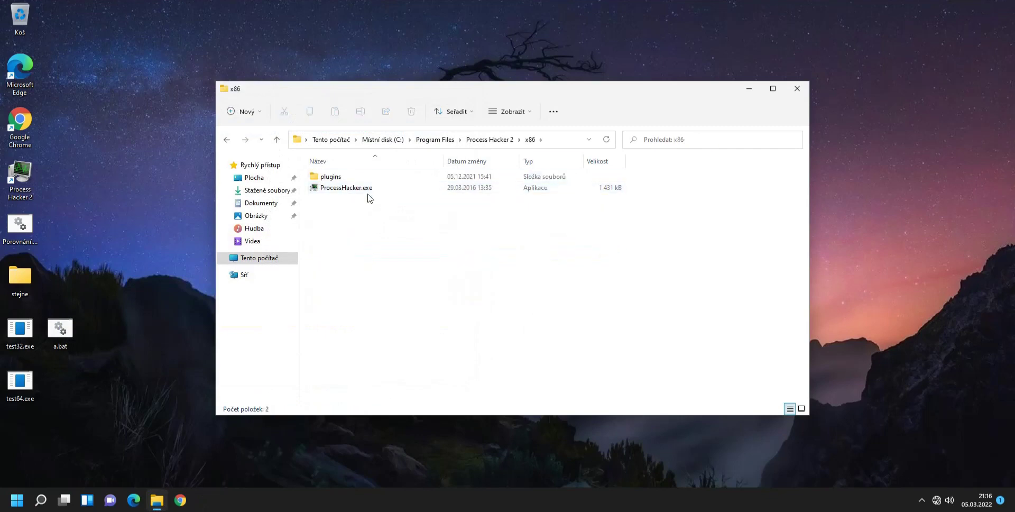
left_click(332, 189)
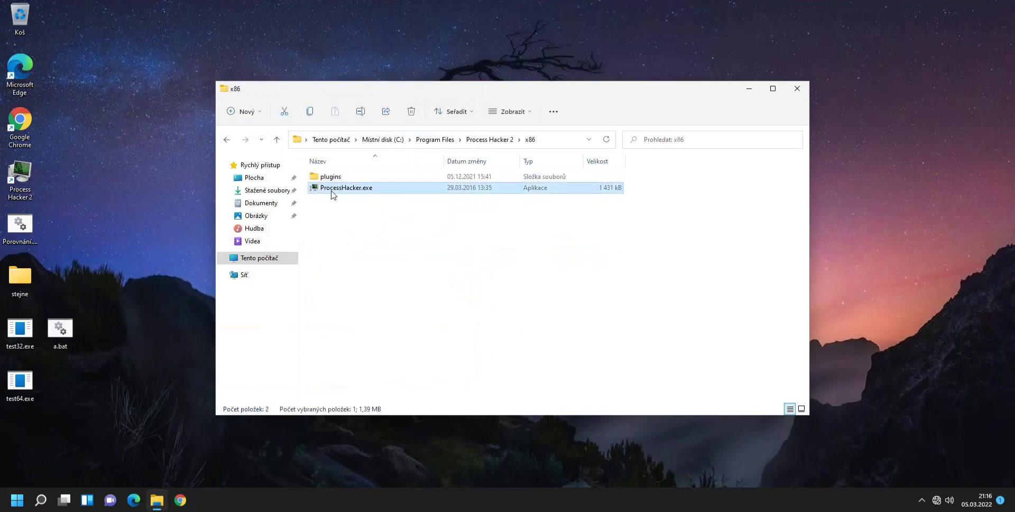
double_click(332, 189)
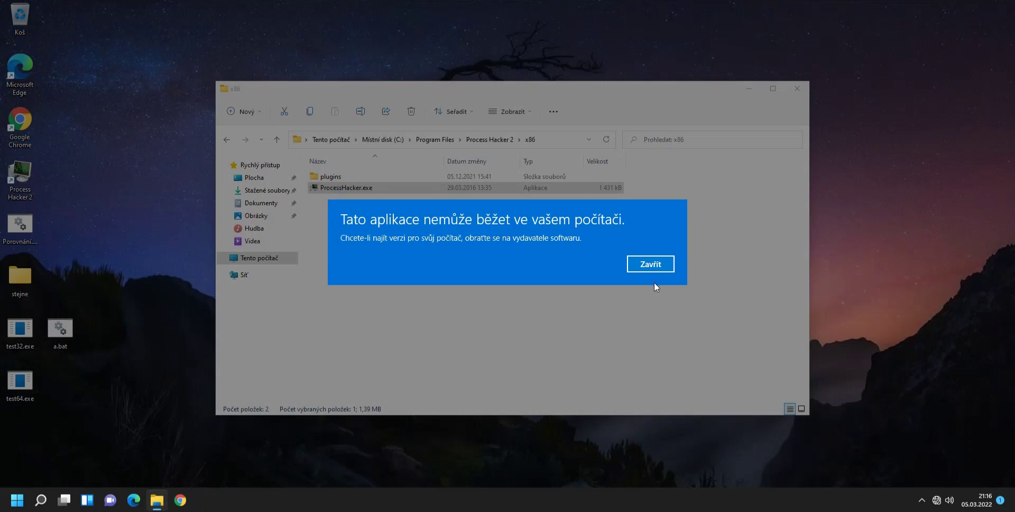
left_click(651, 264)
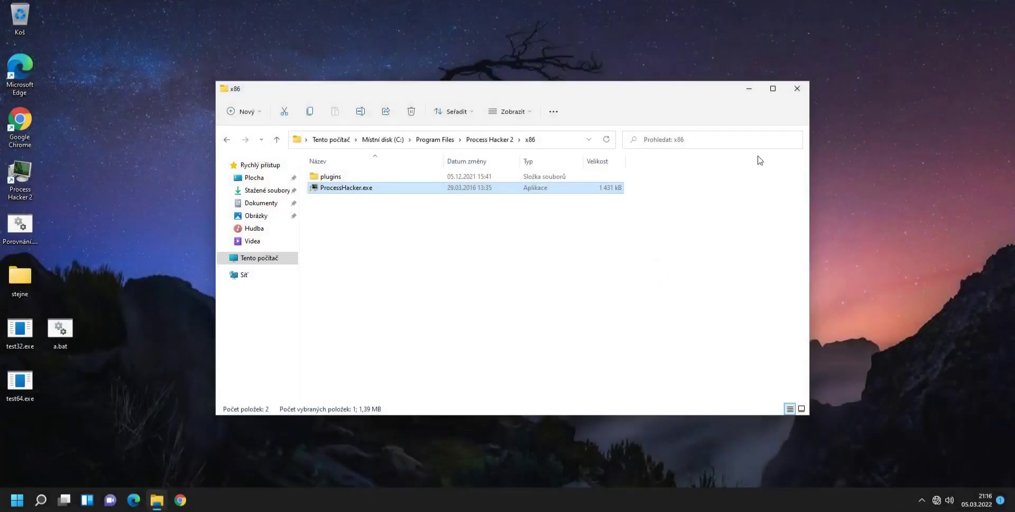